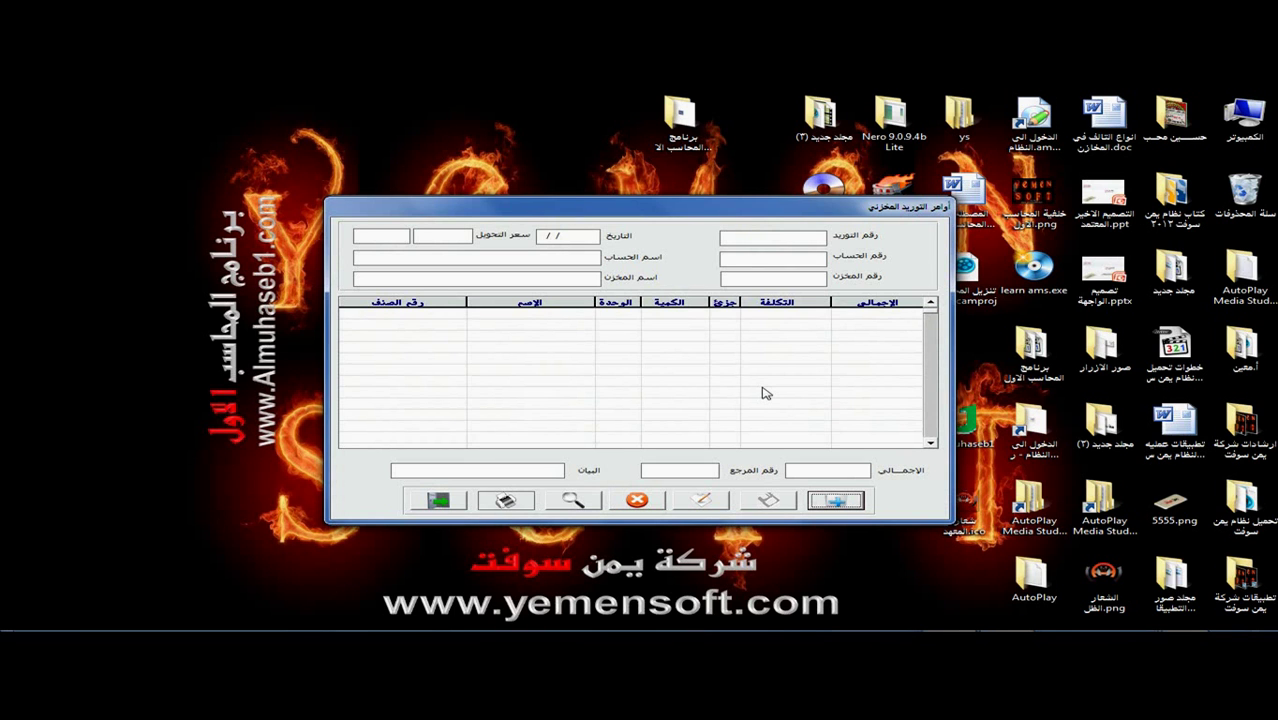
# Switch to the Word document and examine the purchase example with shipping expenses, its solution steps and the closing journal entry.
pyautogui.press('super+Tab')
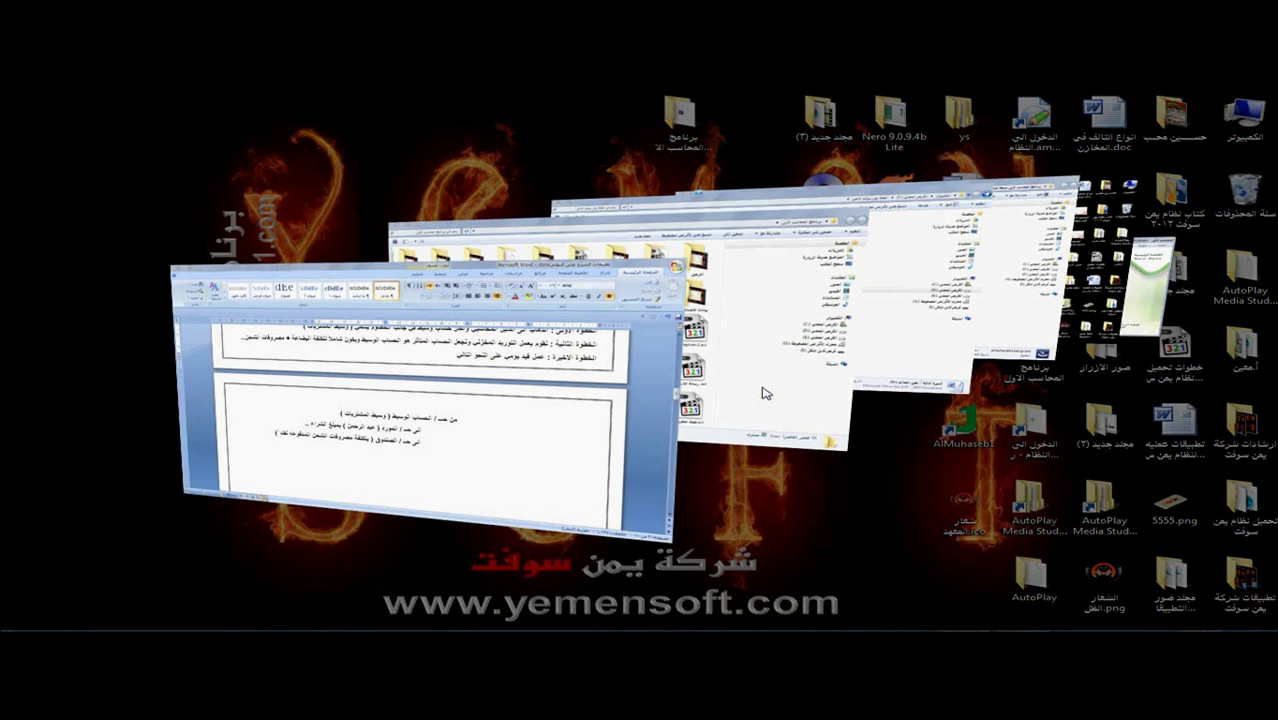
pyautogui.scroll(6, 750, 399)
pyautogui.scroll(2, 794, 368)
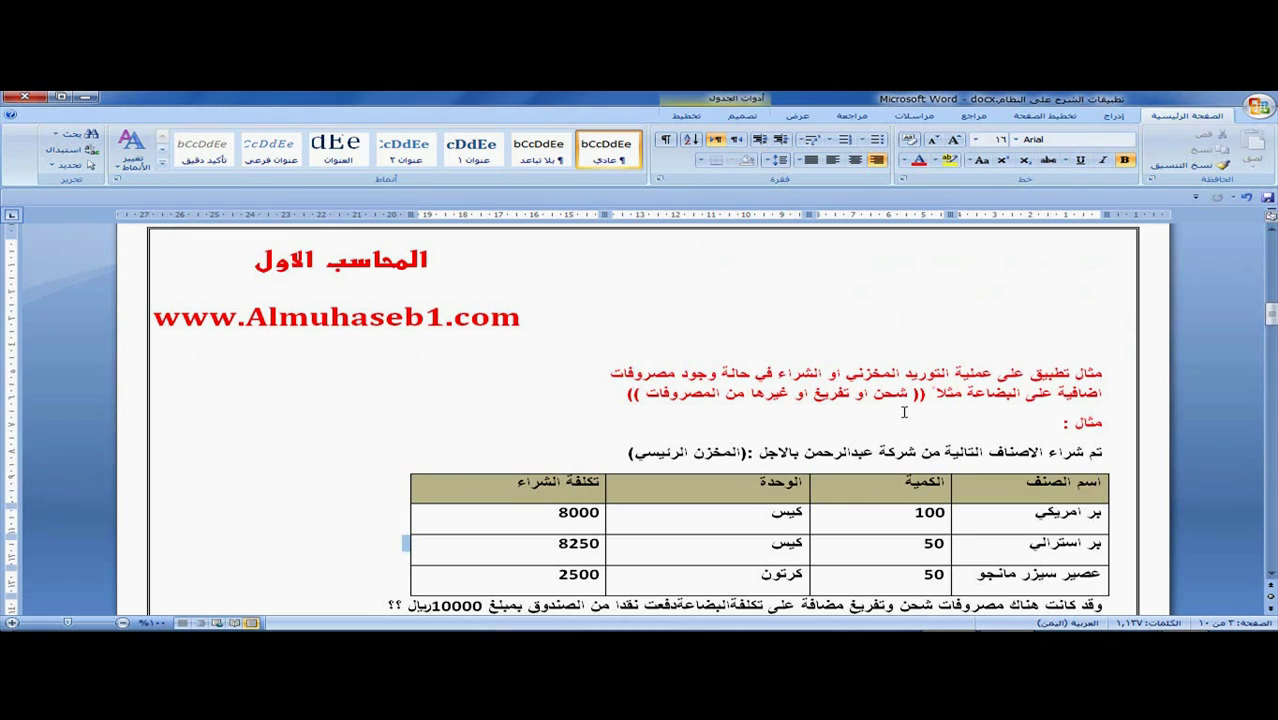
pyautogui.scroll(-3, 903, 411)
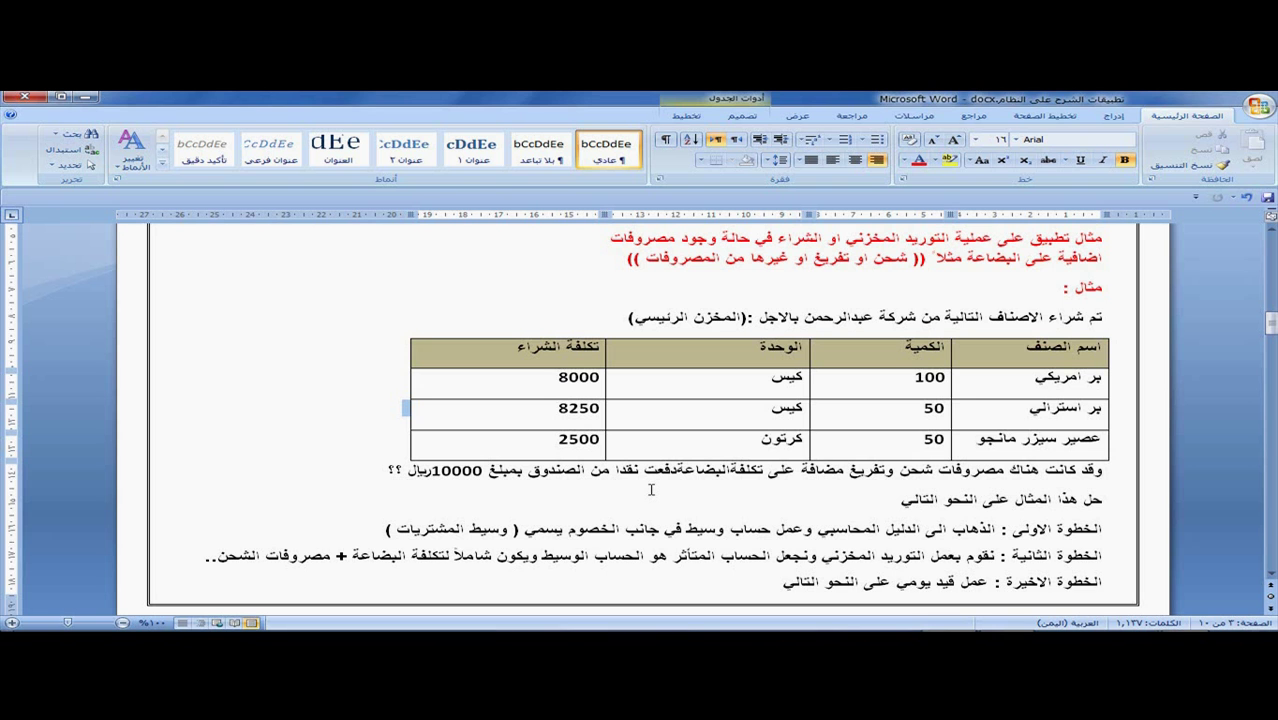
pyautogui.scroll(-1, 650, 489)
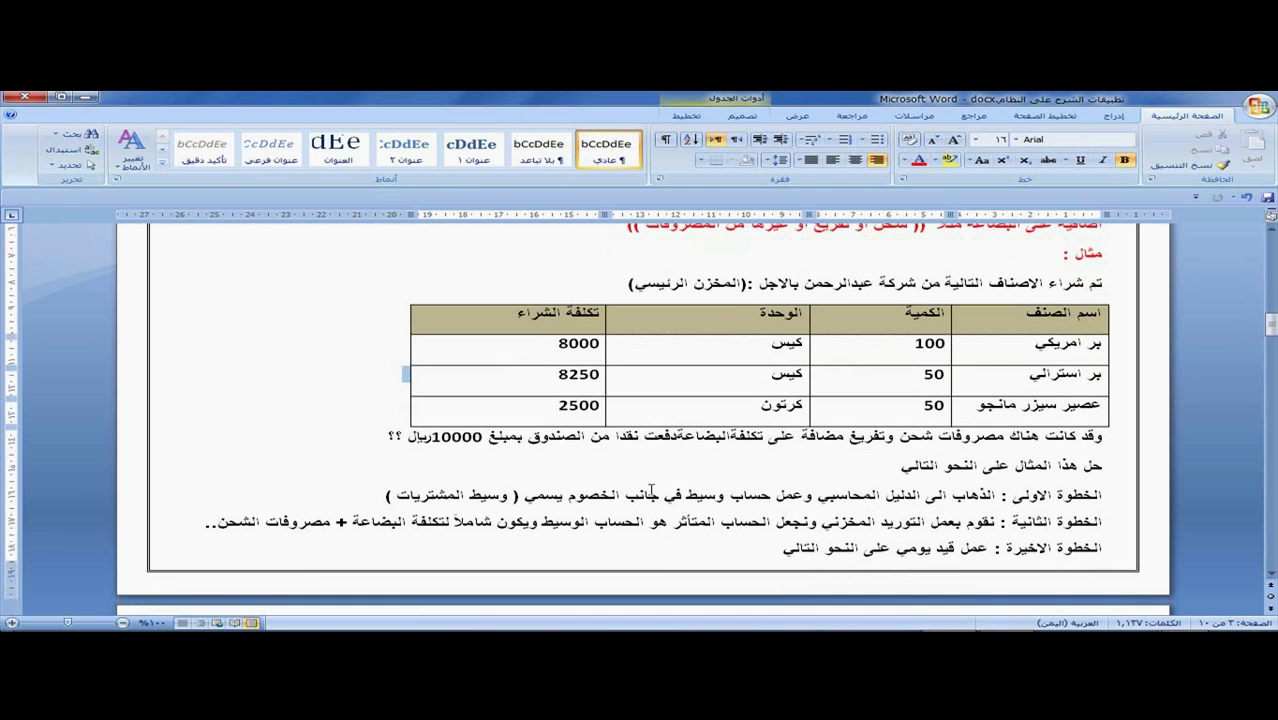
pyautogui.scroll(-3, 650, 490)
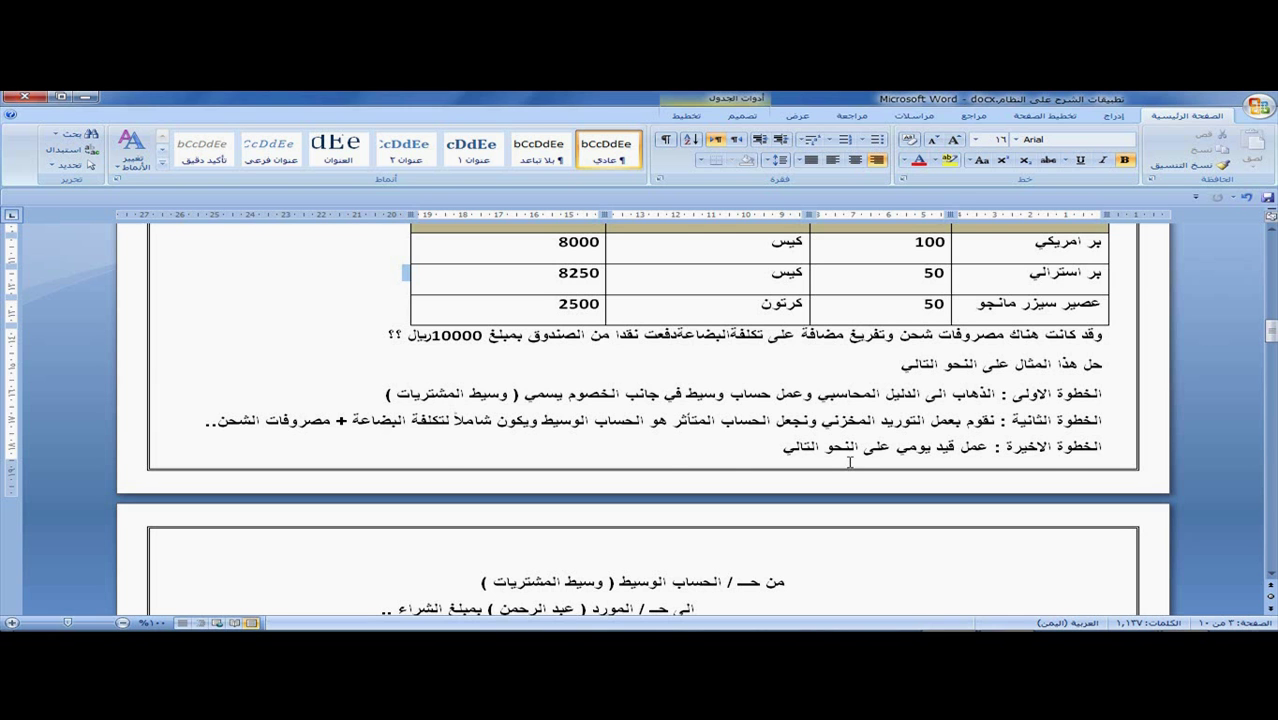
pyautogui.scroll(-2, 852, 461)
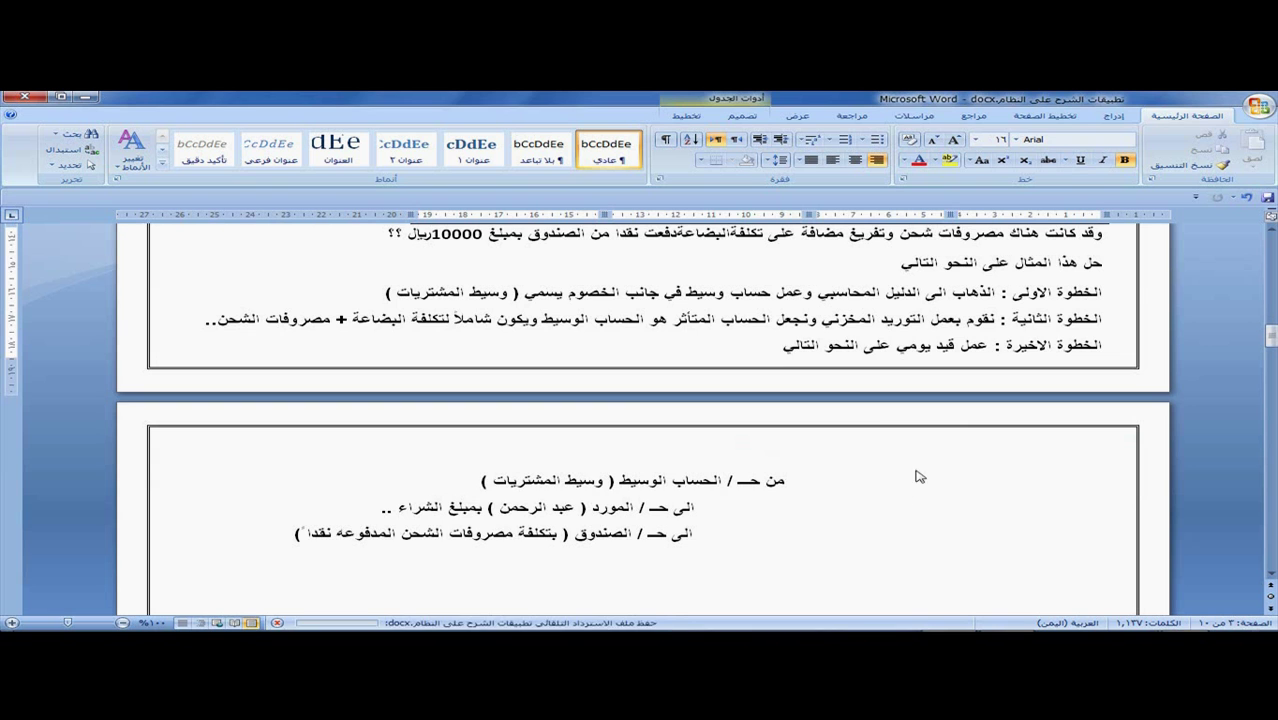
pyautogui.scroll(-1, 799, 512)
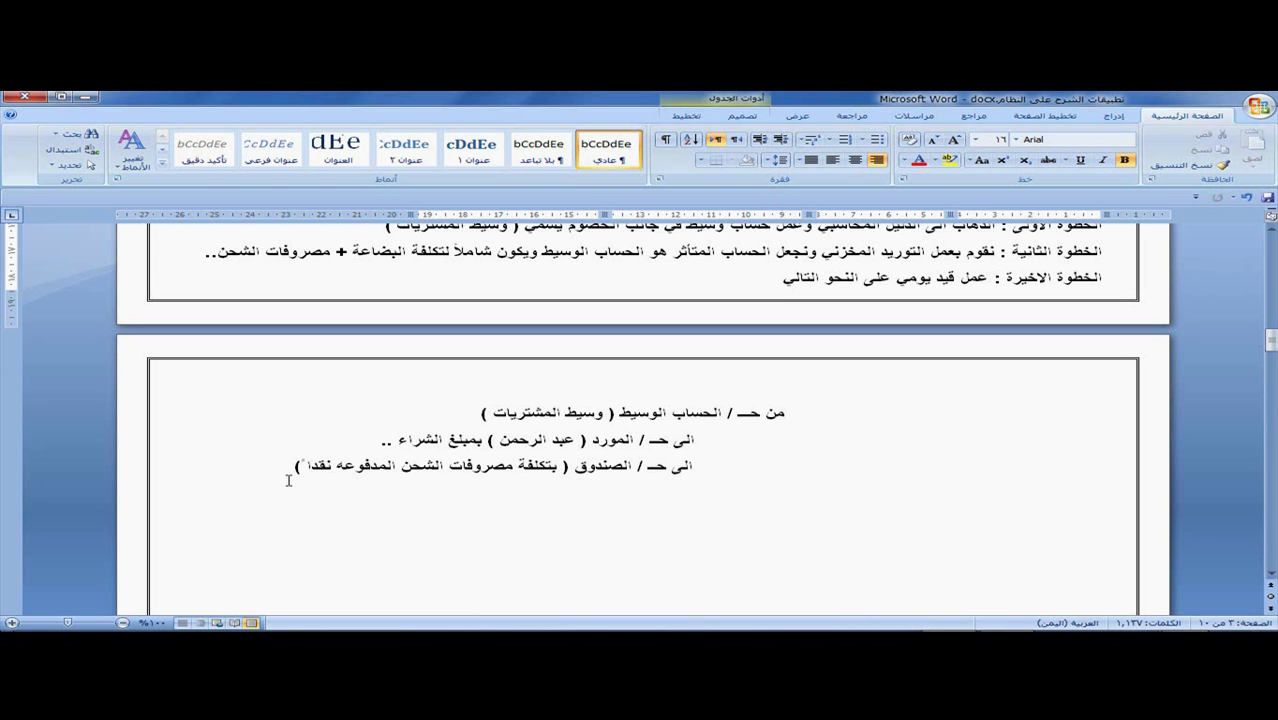
# Return to the accounting program, close the stock receipt orders form and open the chart of accounts (دليل الحسابات).
pyautogui.press('super+Tab')
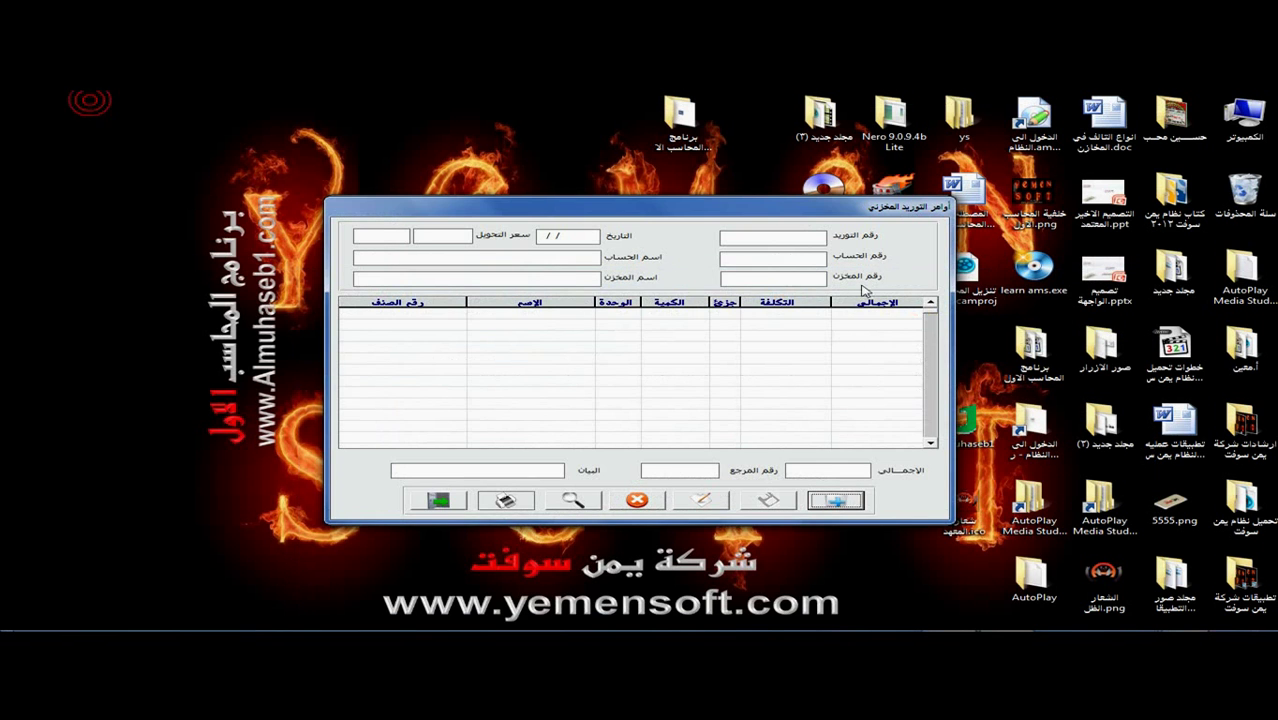
pyautogui.click(445, 500)
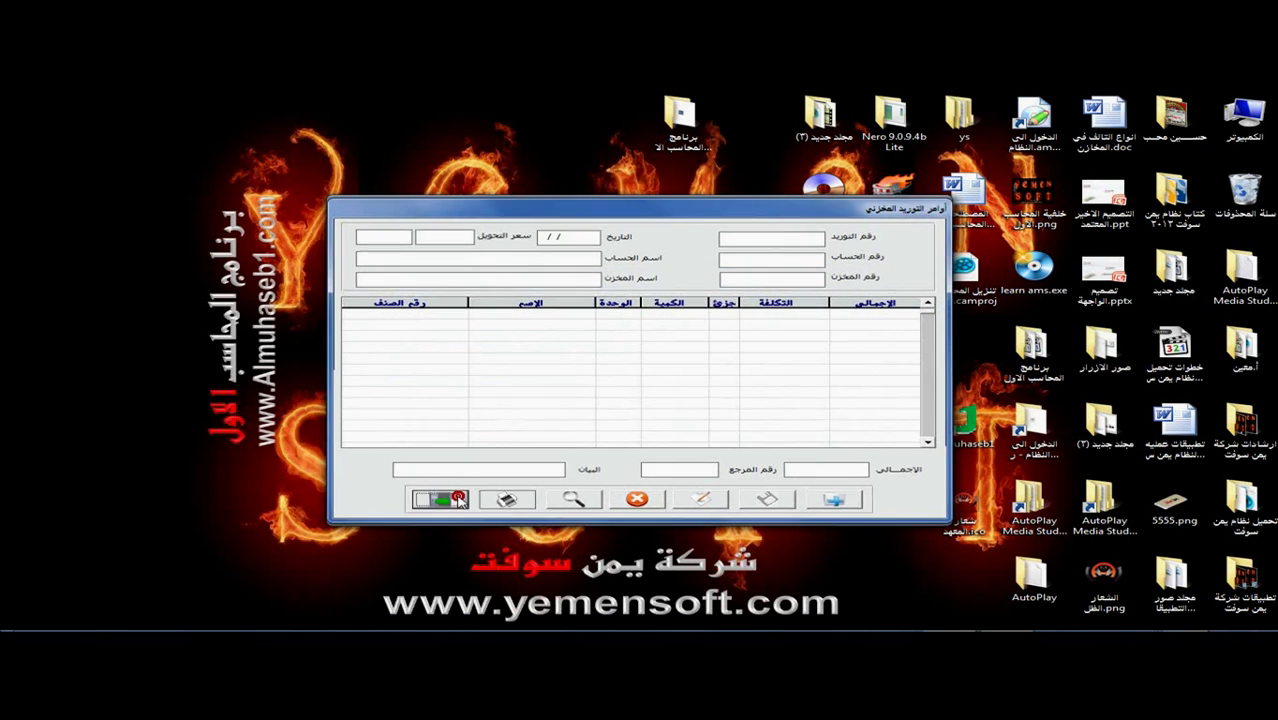
pyautogui.click(787, 223)
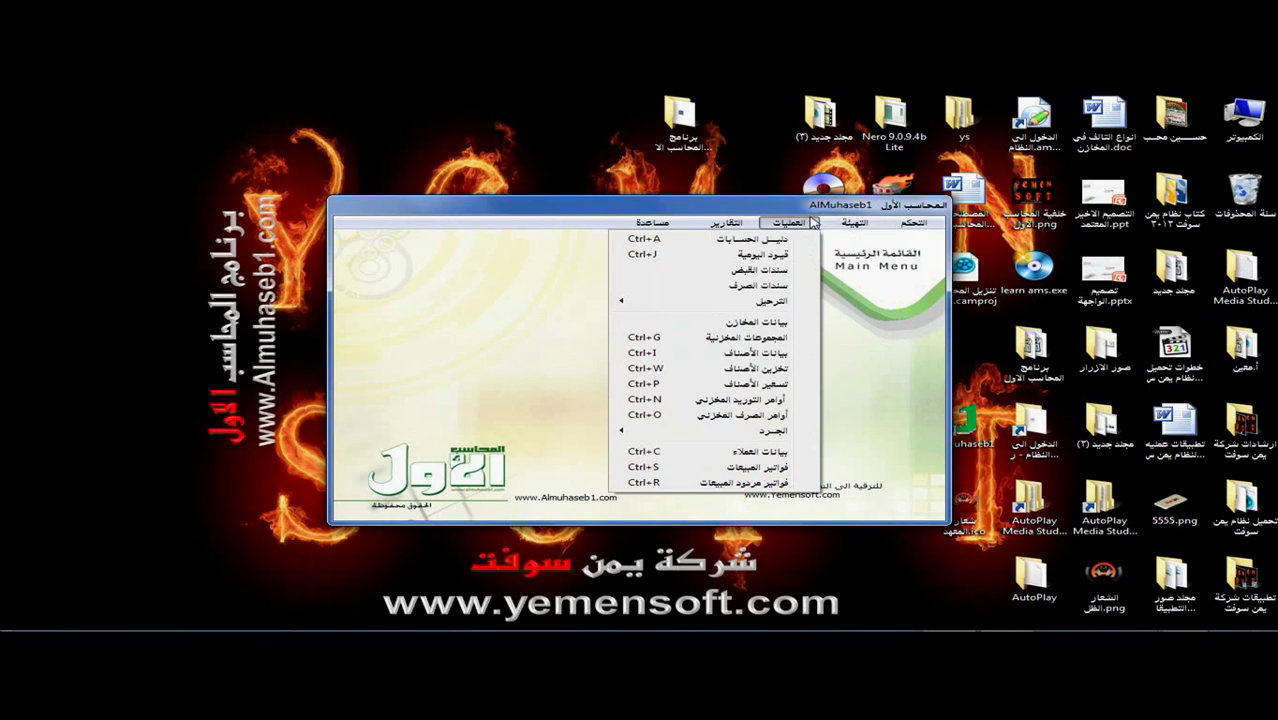
pyautogui.click(793, 240)
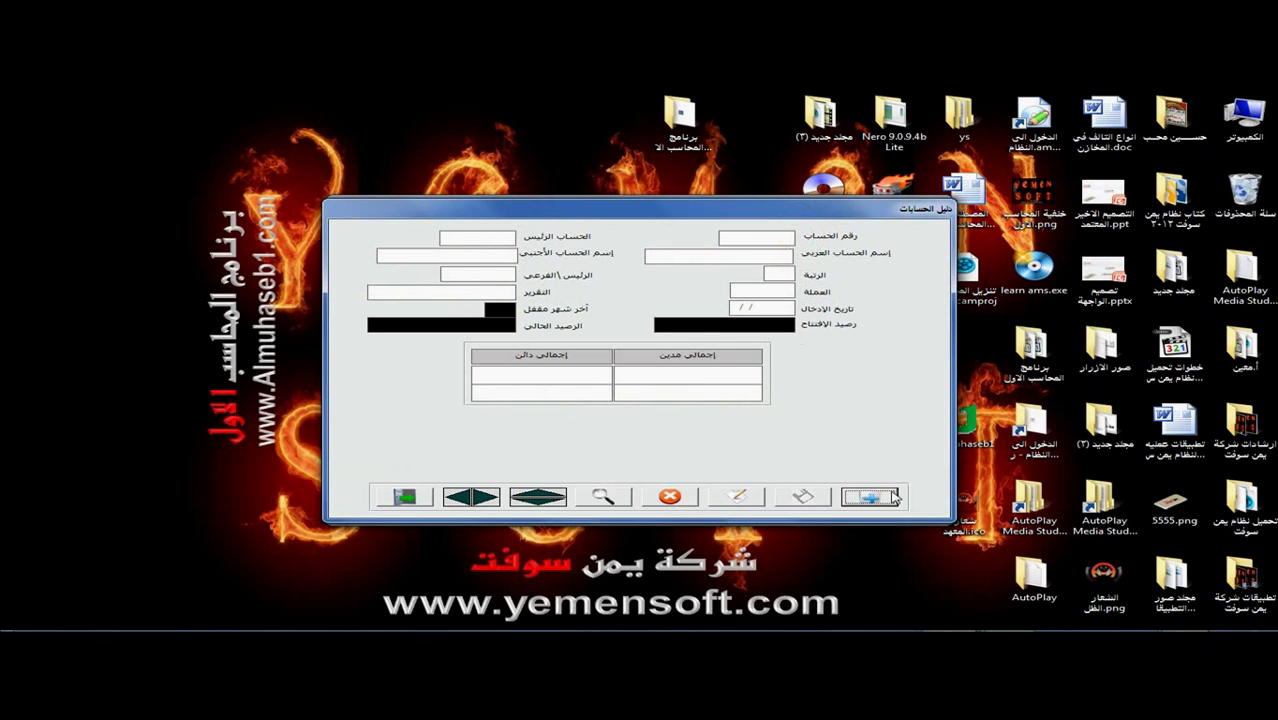
# Create and save sub-account "حساب وسيط المشتريات" with ledger code 22102001 under parent 22102, type 2, currency ري, report الميزانية العمومية.
pyautogui.click(872, 498)
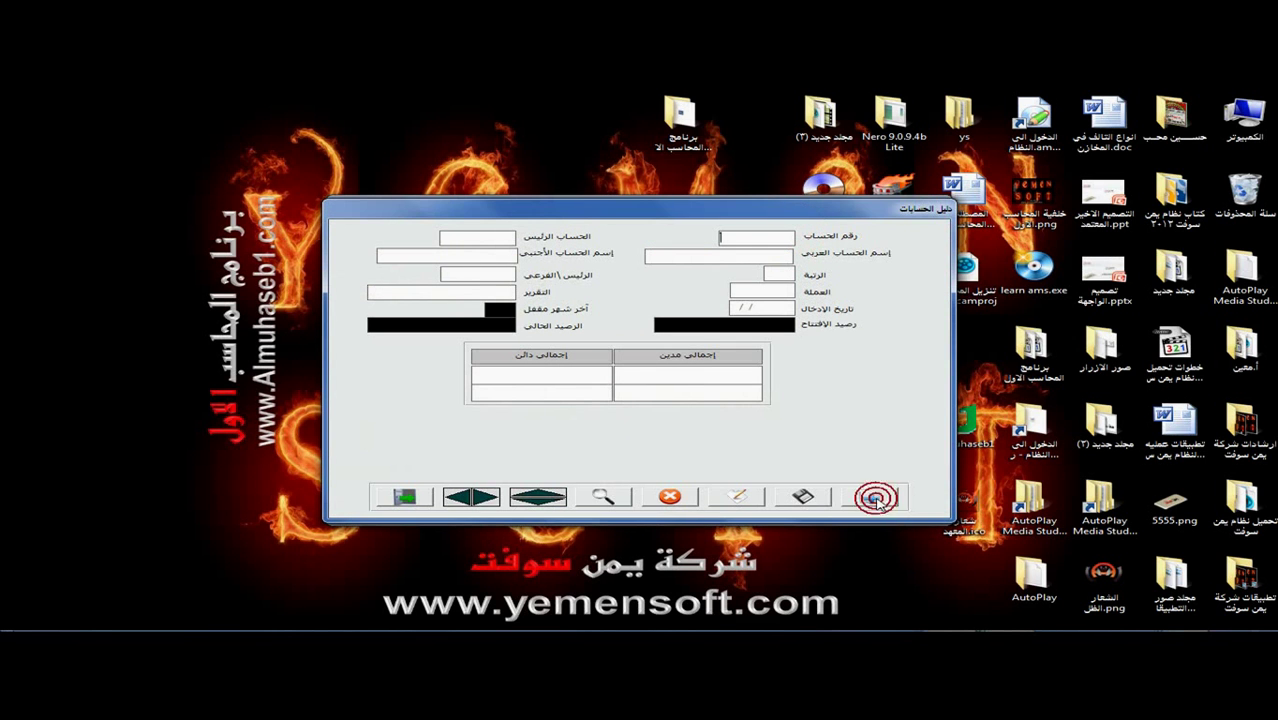
pyautogui.write('22102001')
pyautogui.press('Return')
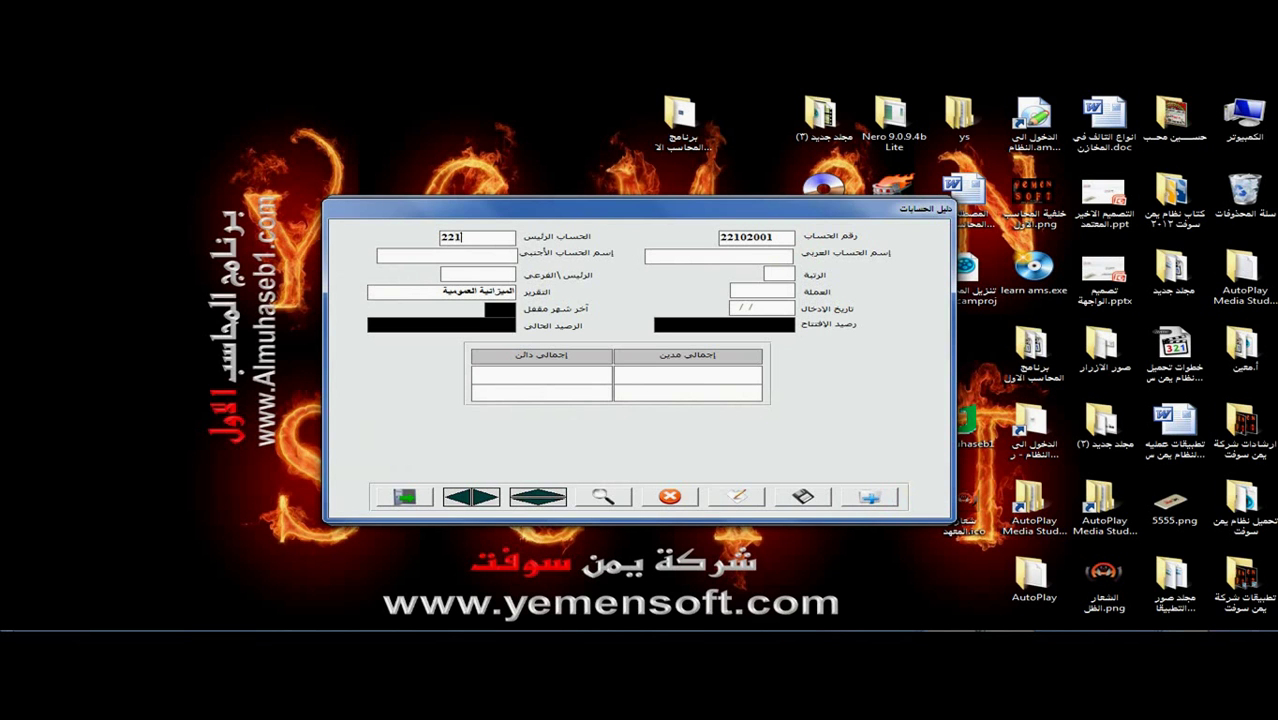
pyautogui.write('حساب وسيط المشتريات')
pyautogui.click(512, 277)
pyautogui.click(498, 299)
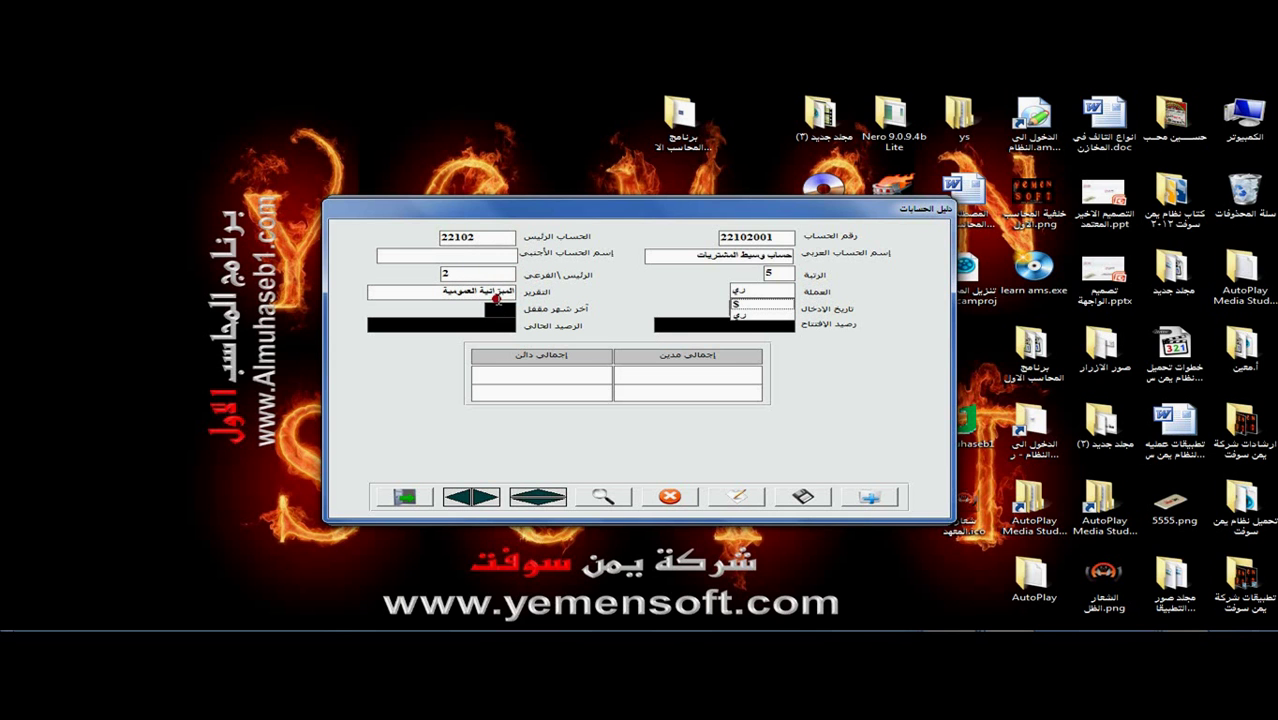
pyautogui.click(742, 314)
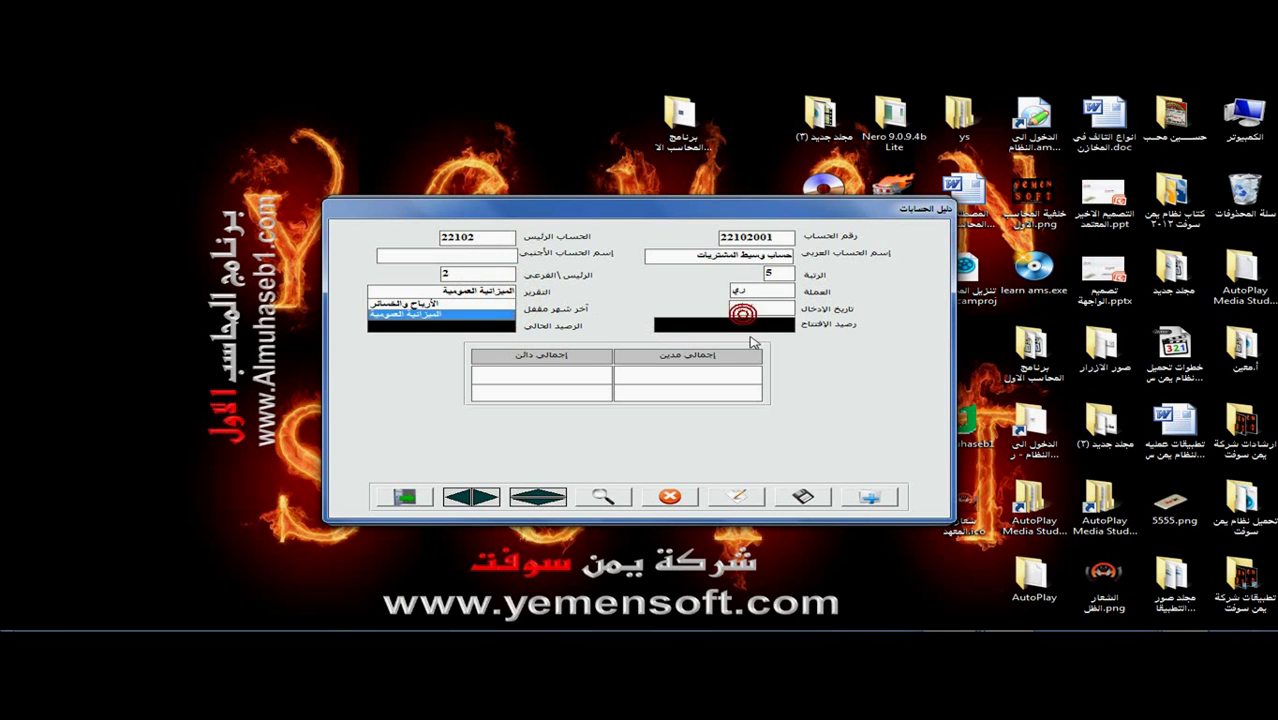
pyautogui.click(807, 497)
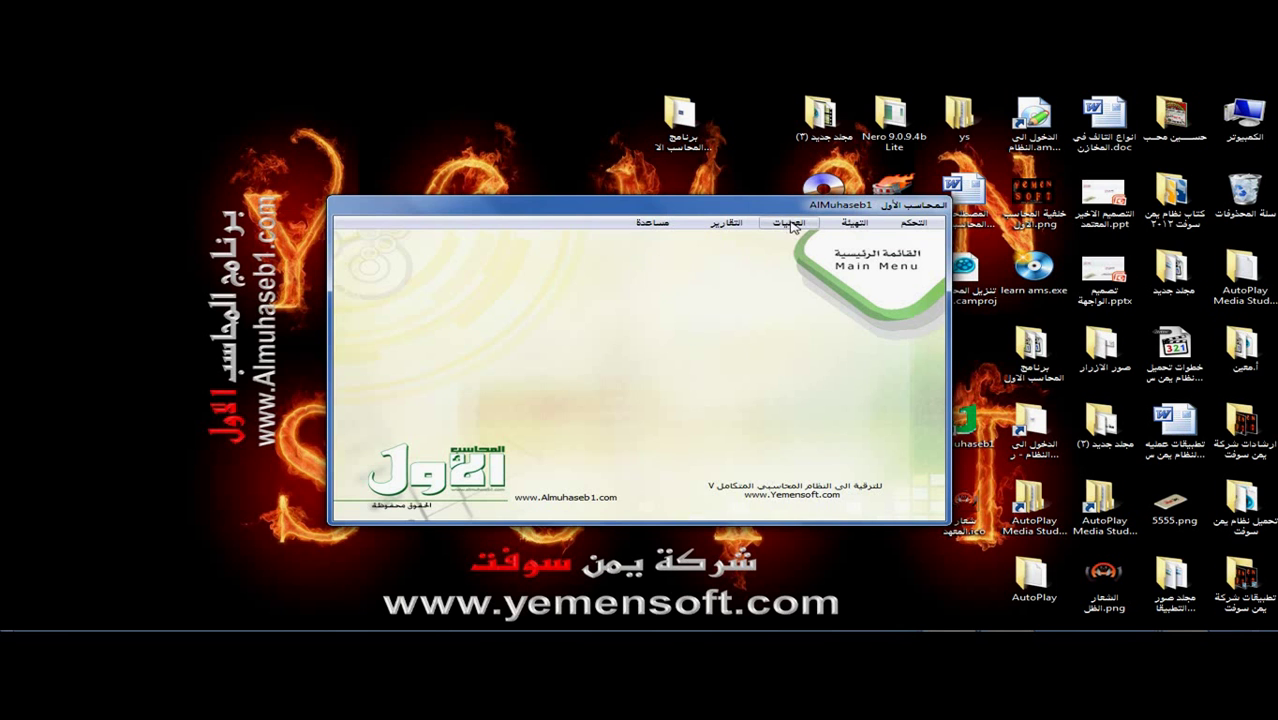
# Open the stock receipt orders form (أوامر التوريد المخزني) and start a new order, accepting the default date.
pyautogui.click(790, 224)
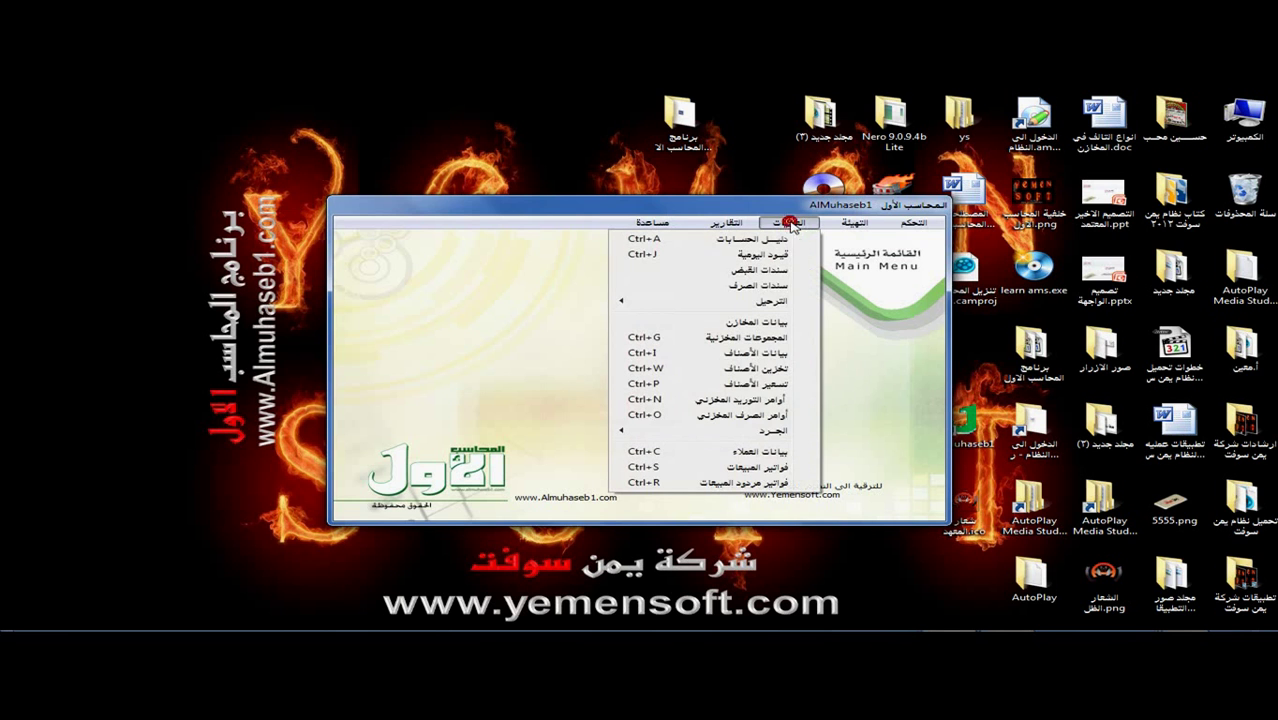
pyautogui.click(748, 401)
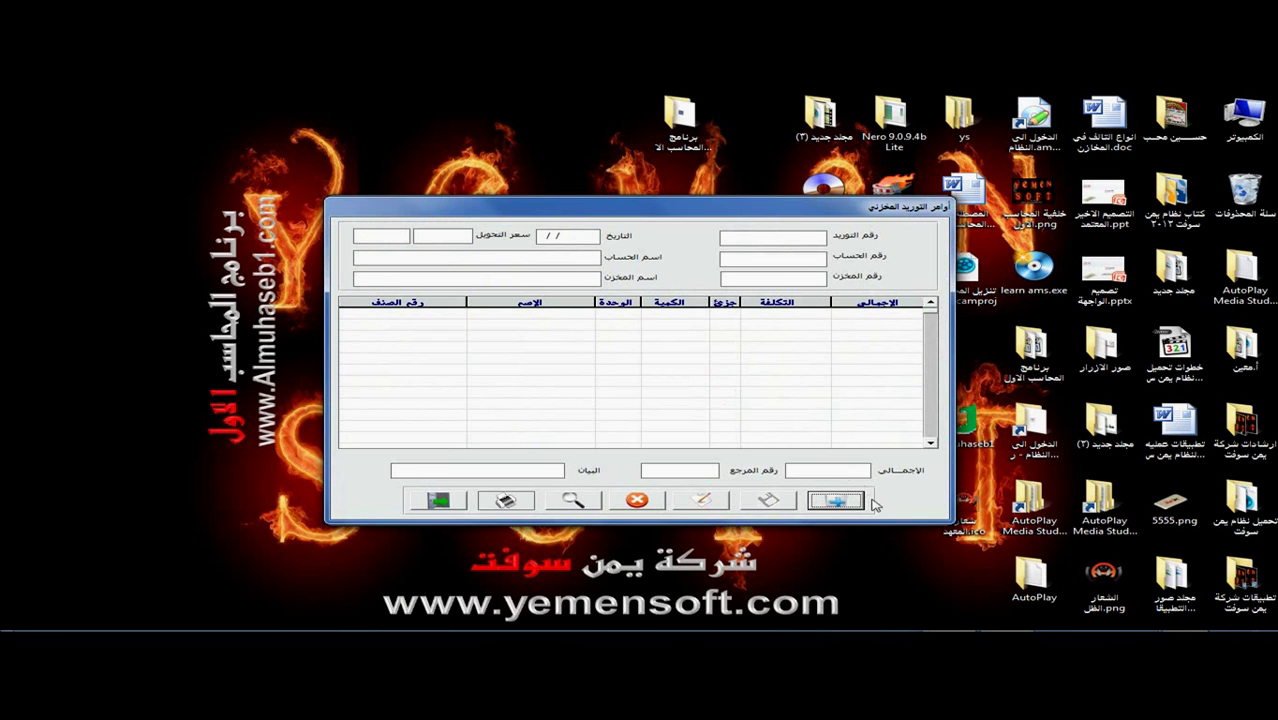
pyautogui.click(838, 503)
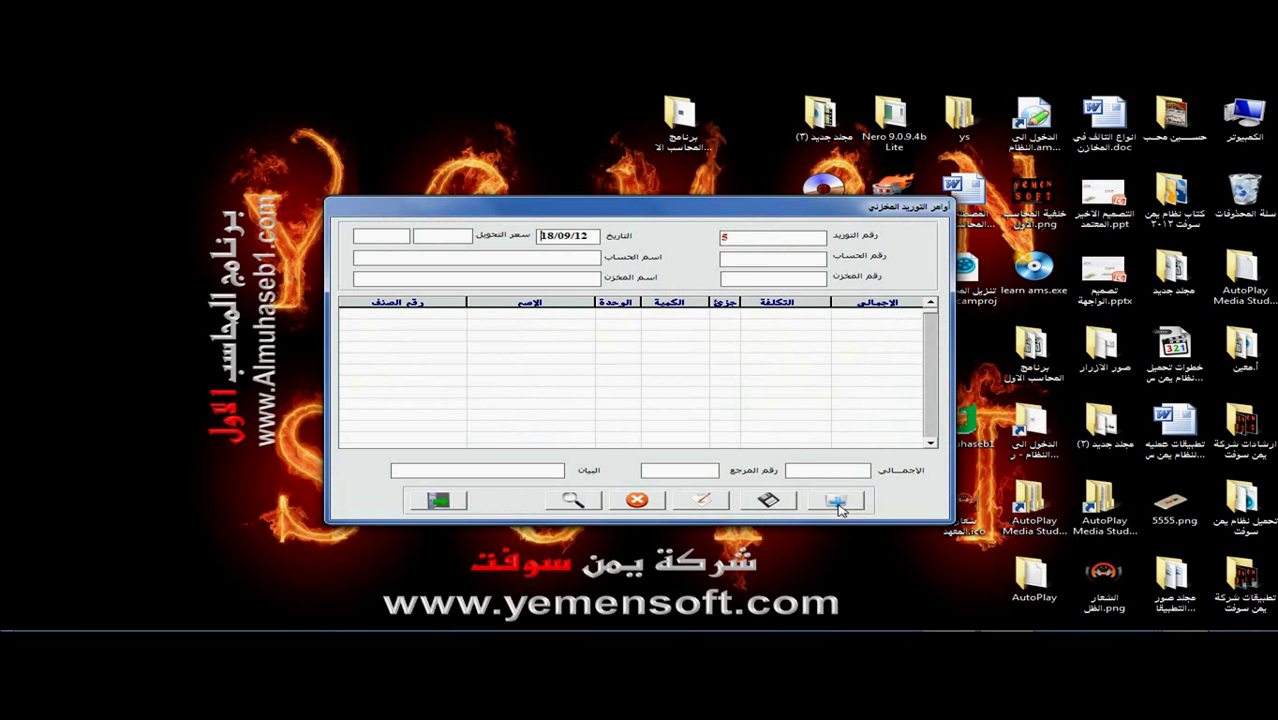
pyautogui.press('Return')
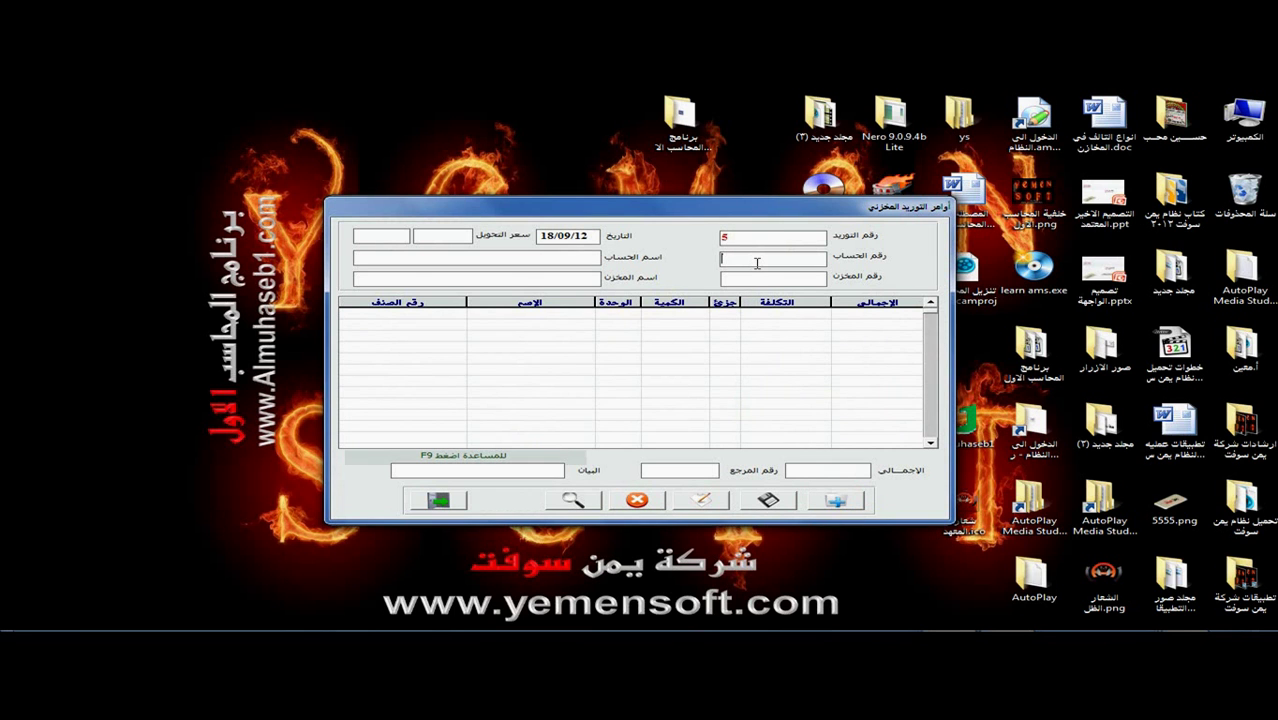
# Assign the receipt order to the account "حساب وسيط المشتريات" and the main warehouse, المخزن الرئيسي.
pyautogui.write('2')
pyautogui.press('F9')
pyautogui.doubleClick(645, 268)
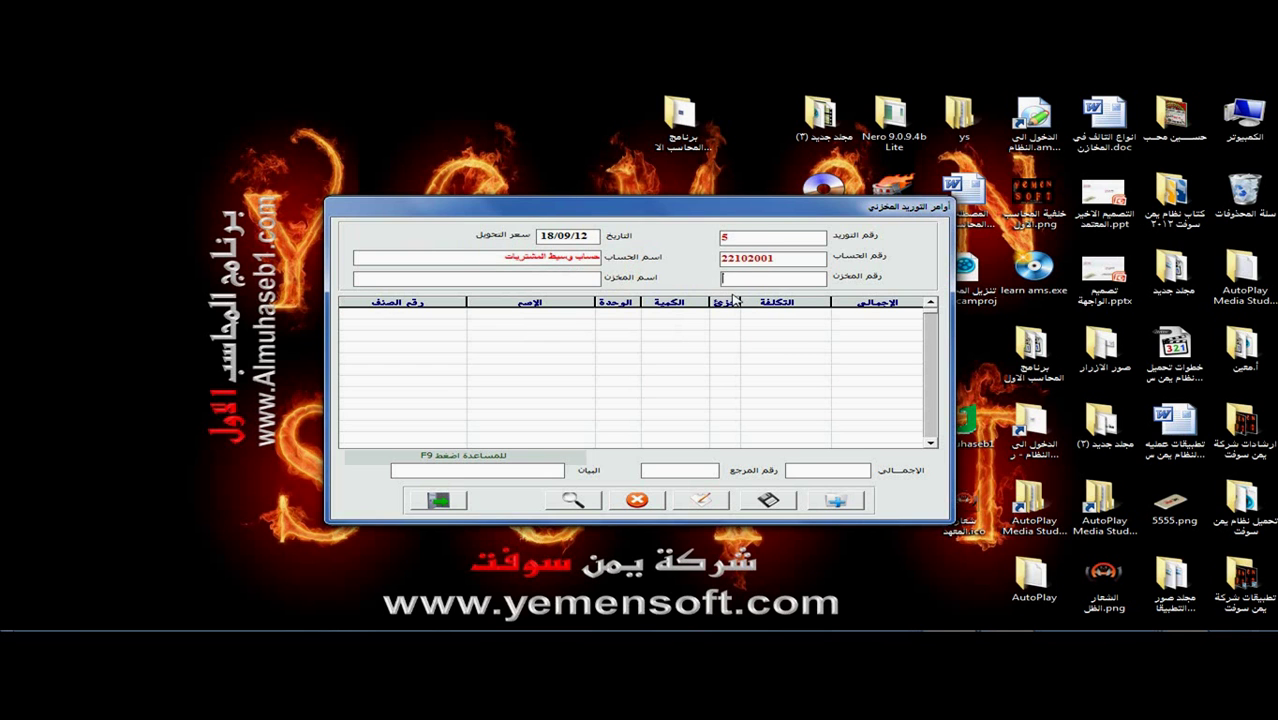
pyautogui.press('F9')
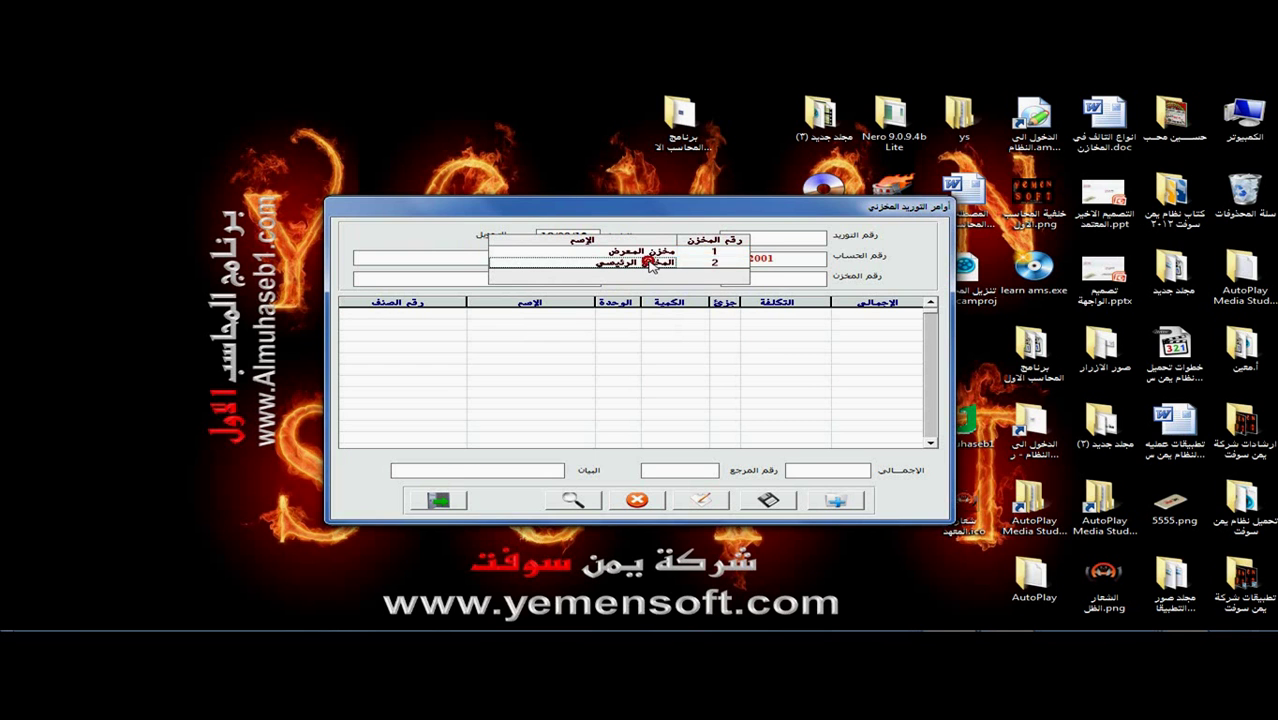
pyautogui.doubleClick(650, 262)
# Add item 001-001 (بر امريكي) as the first line of the order with quantity 100 and unit cost 9000.
pyautogui.click(407, 315)
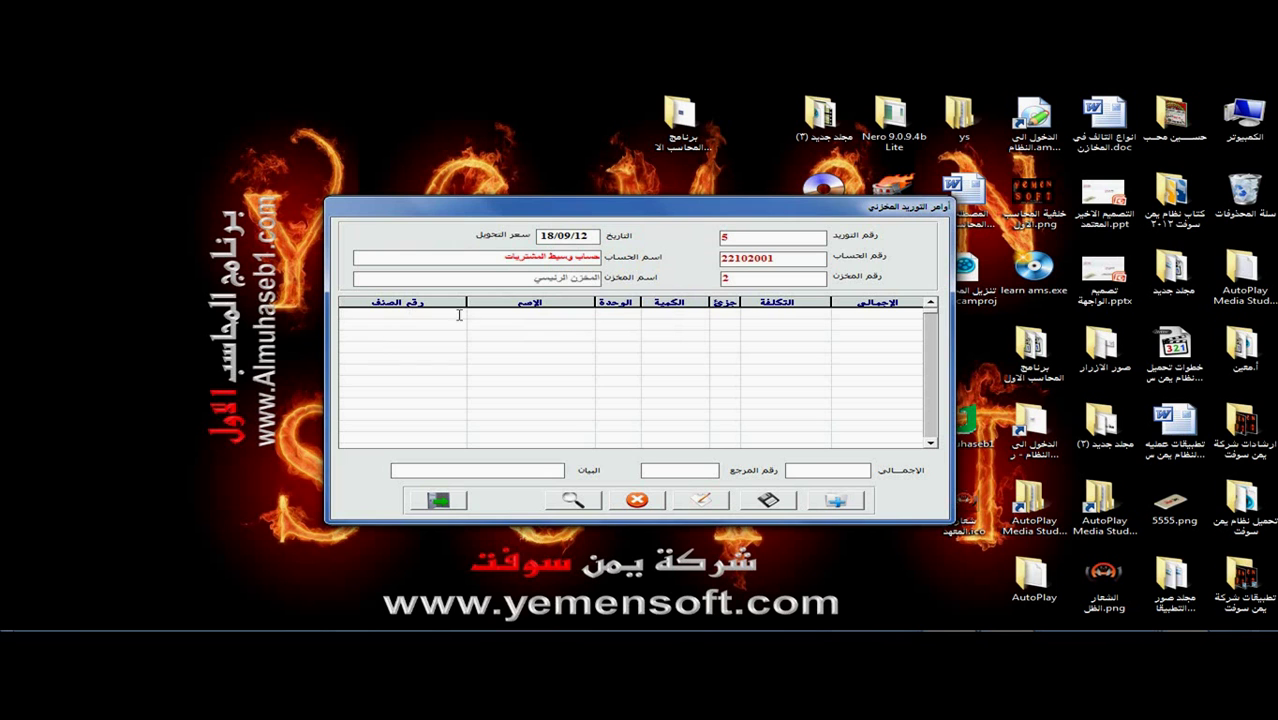
pyautogui.write('001')
pyautogui.press('Return')
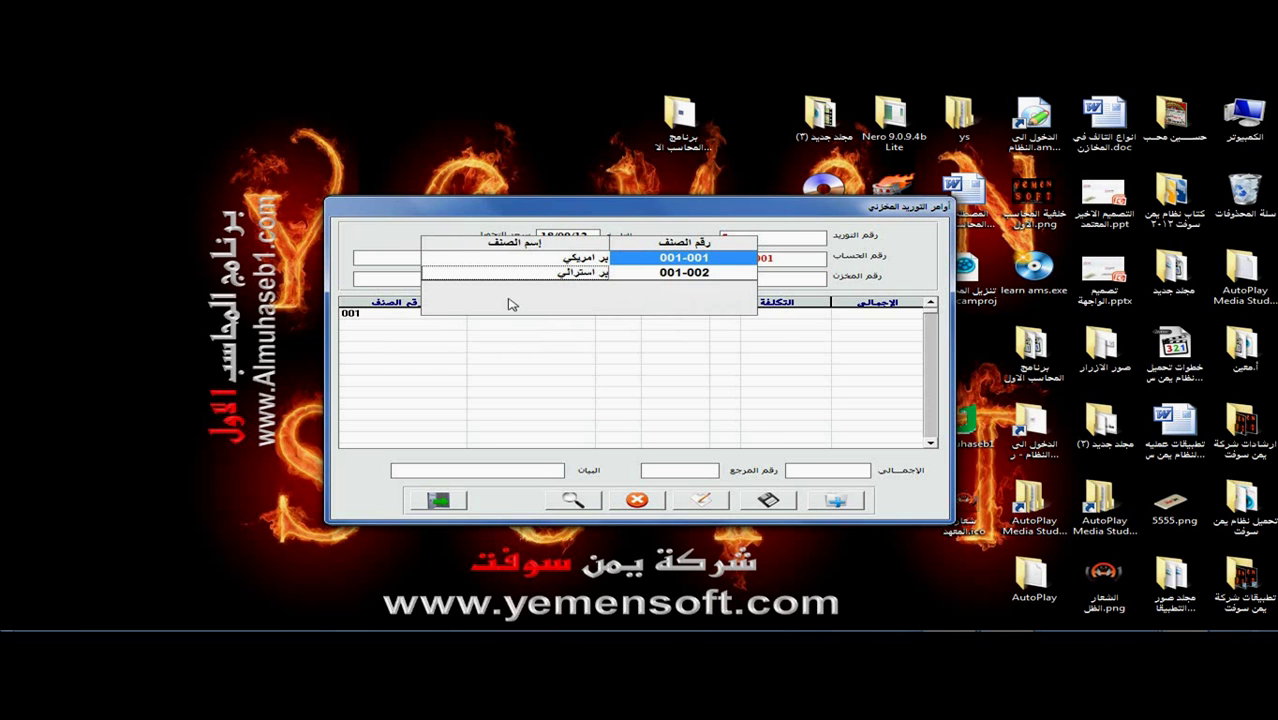
pyautogui.doubleClick(513, 262)
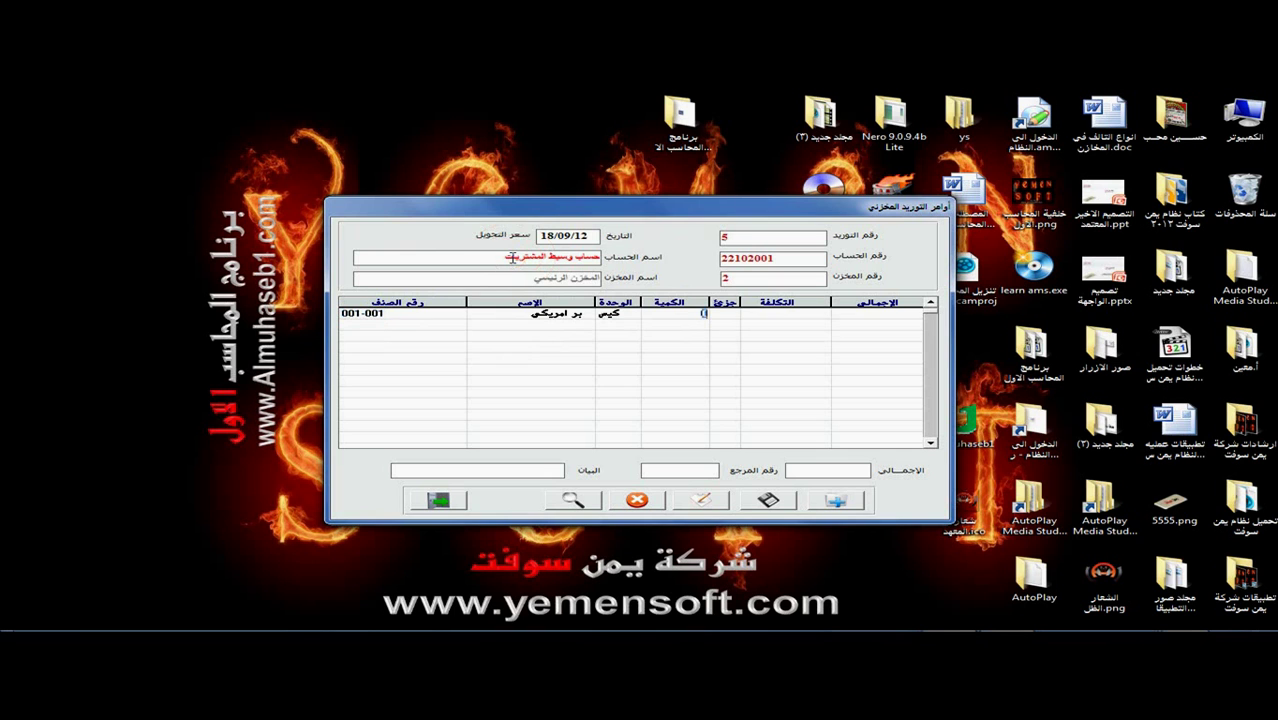
pyautogui.write('00')
pyautogui.press('Return')
pyautogui.press('Return')
pyautogui.write('9')
pyautogui.press('Return')
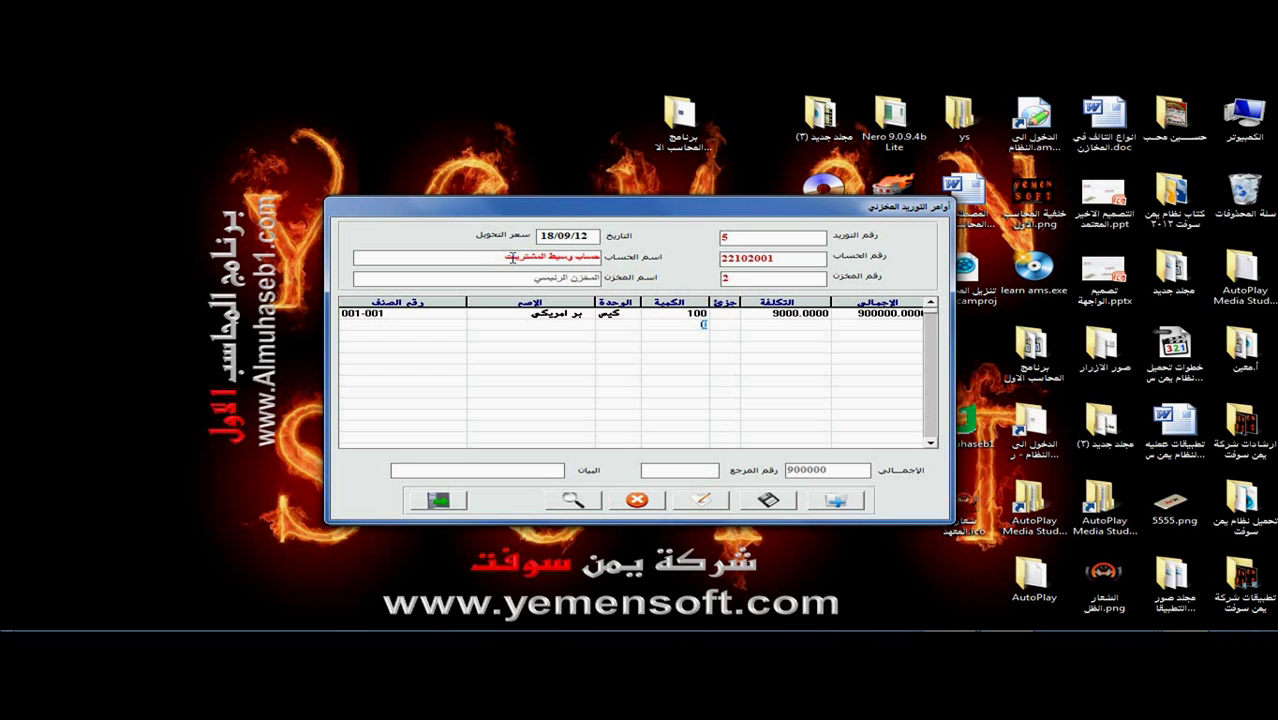
# Add item 002-001 (دقيق البركه) as the second line with quantity 50 and unit cost 8000.
pyautogui.click(352, 325)
pyautogui.write('002')
pyautogui.press('Return')
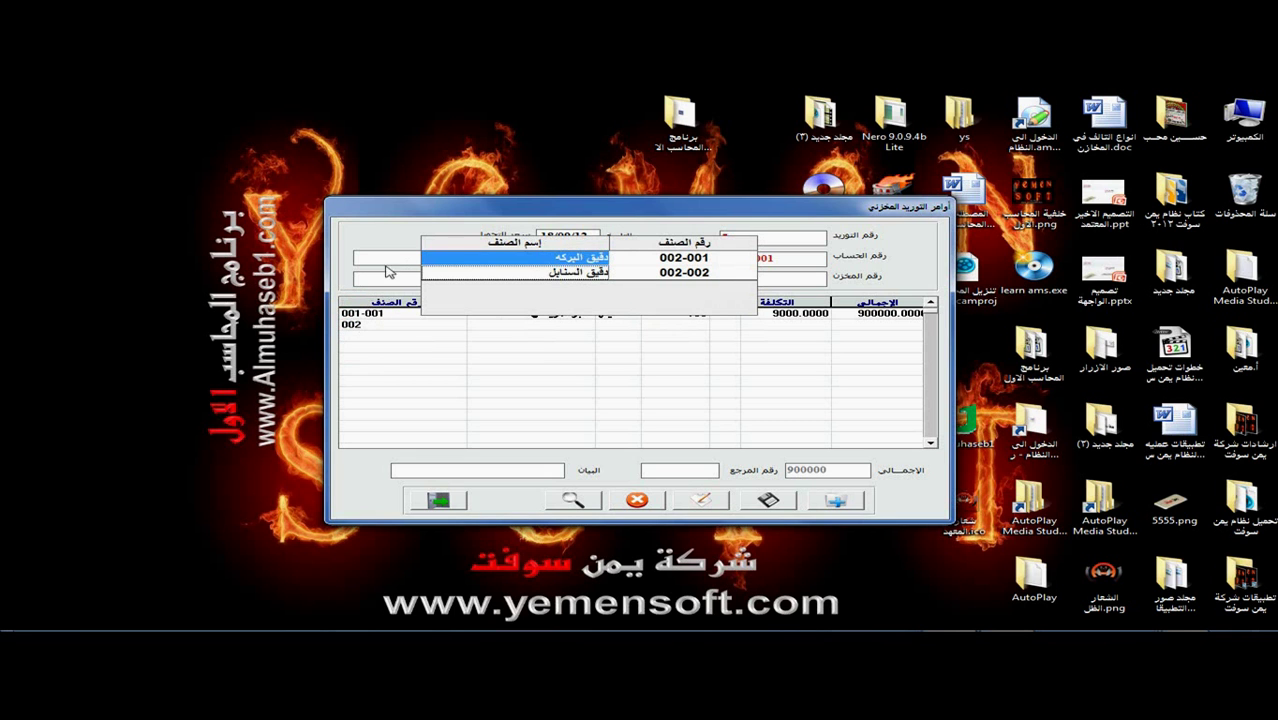
pyautogui.click(465, 257)
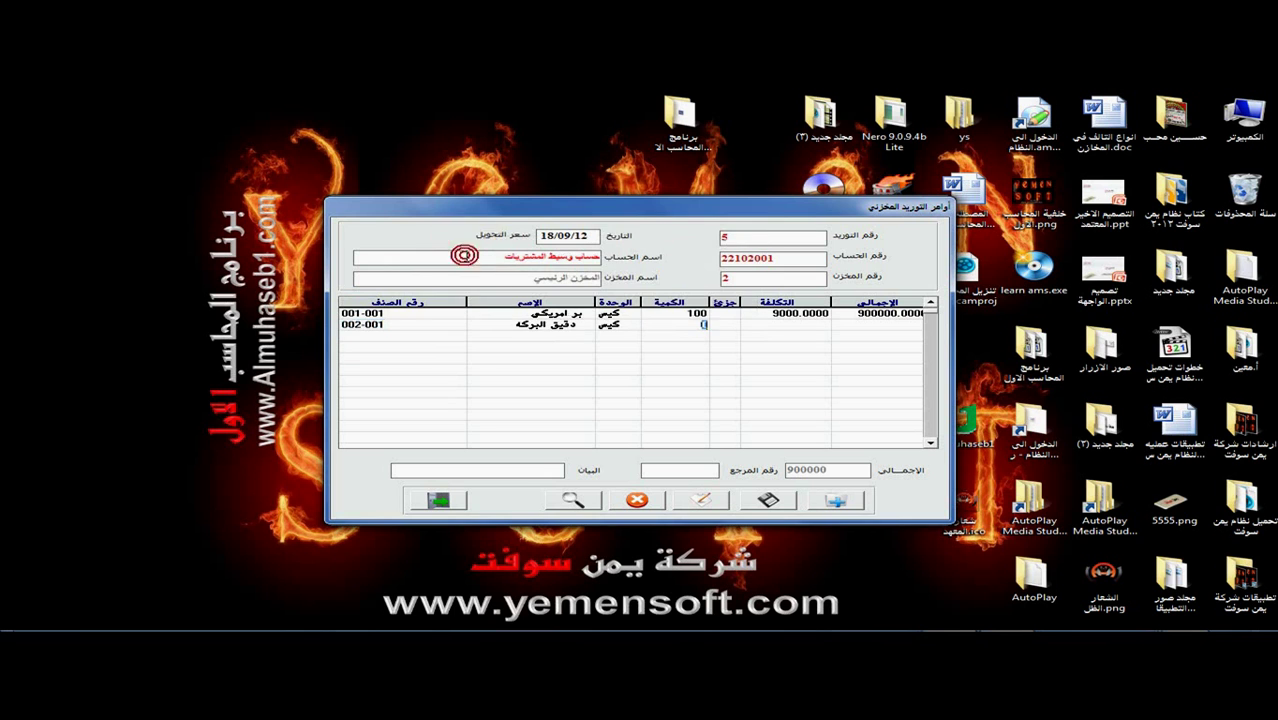
pyautogui.press('Return')
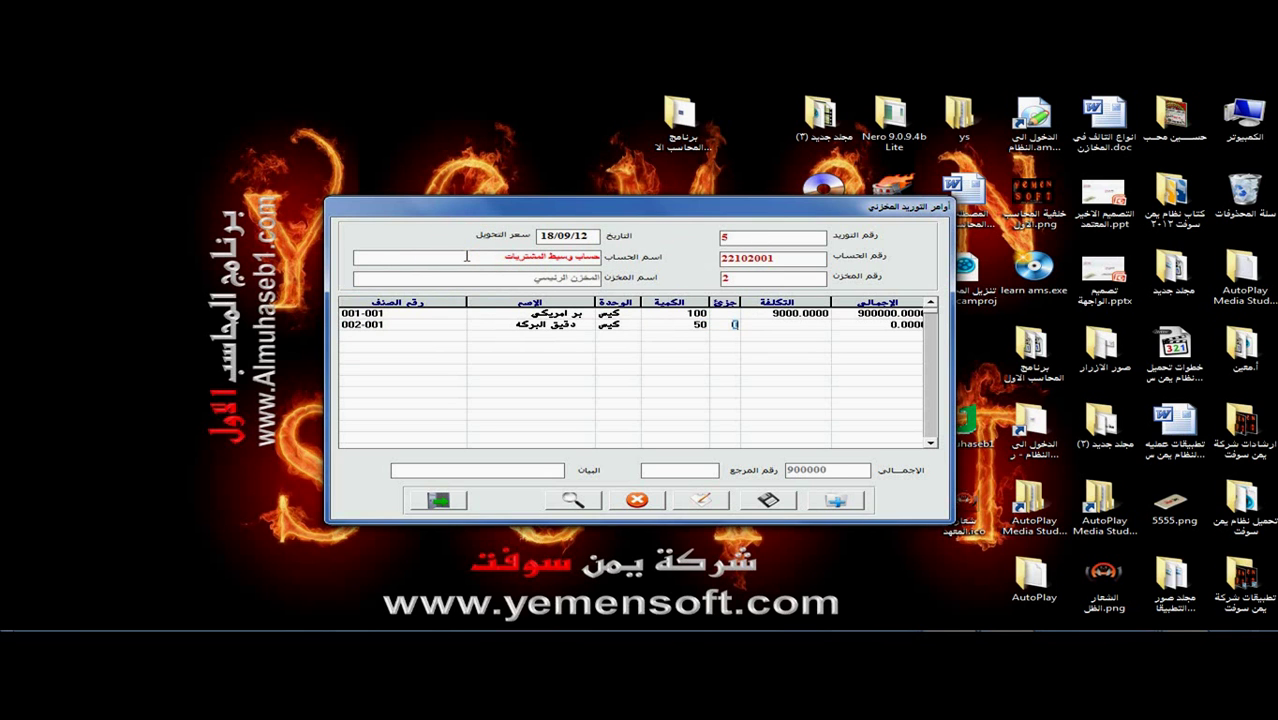
pyautogui.press('Return')
pyautogui.write('8000')
pyautogui.press('Return')
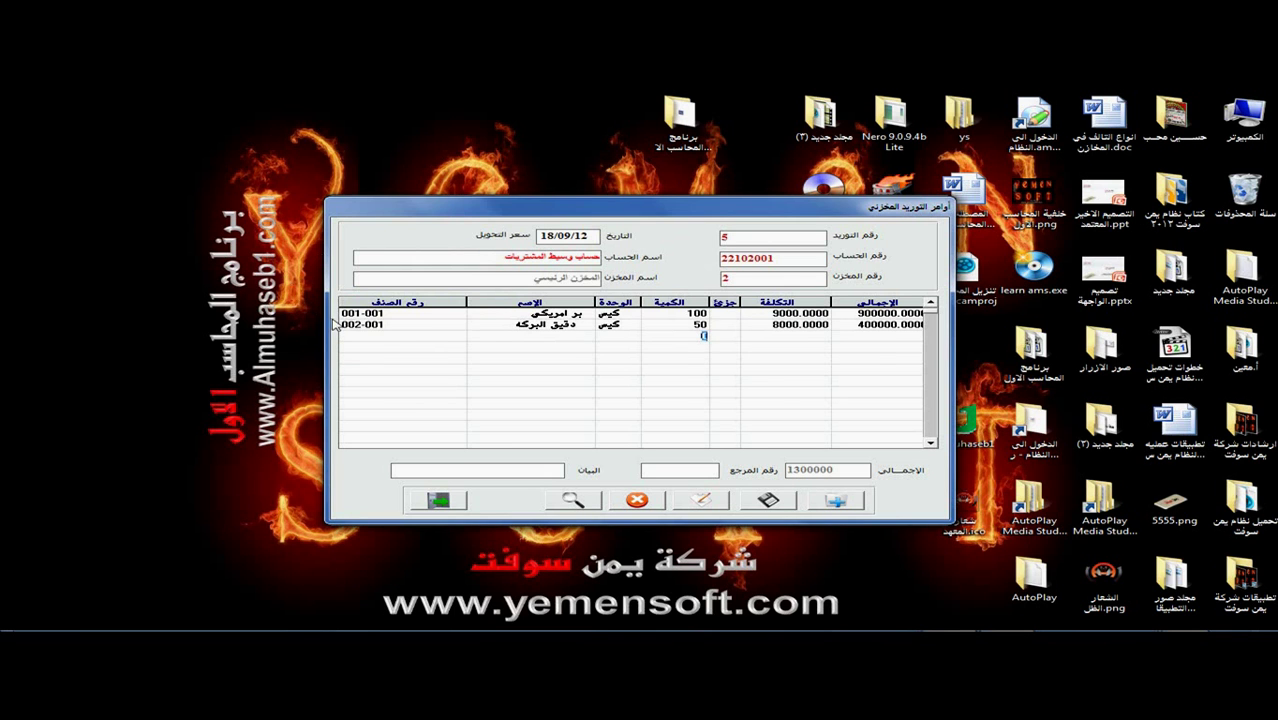
# Add item 003-001, the mango juice carton, as the third line with quantity 10 and unit cost 4000.
pyautogui.click(378, 337)
pyautogui.write('003-001')
pyautogui.press('Return')
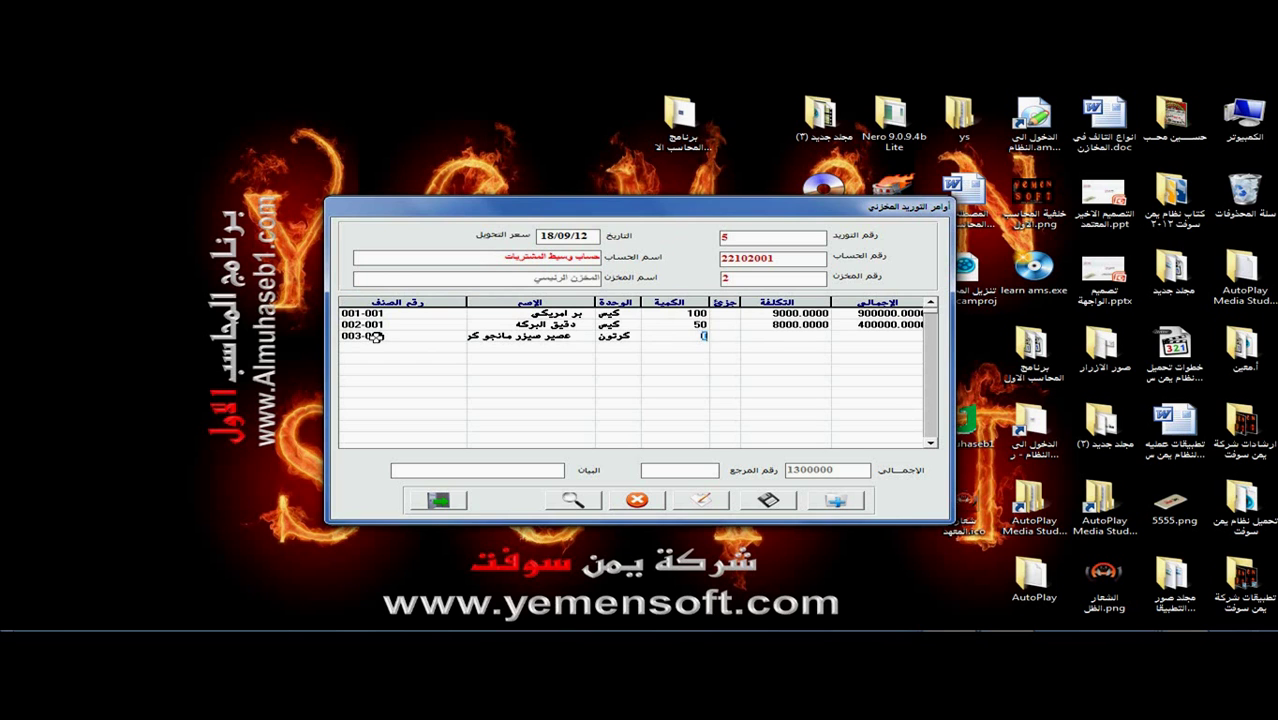
pyautogui.write('10')
pyautogui.press('Return')
pyautogui.write('4000')
pyautogui.press('Return')
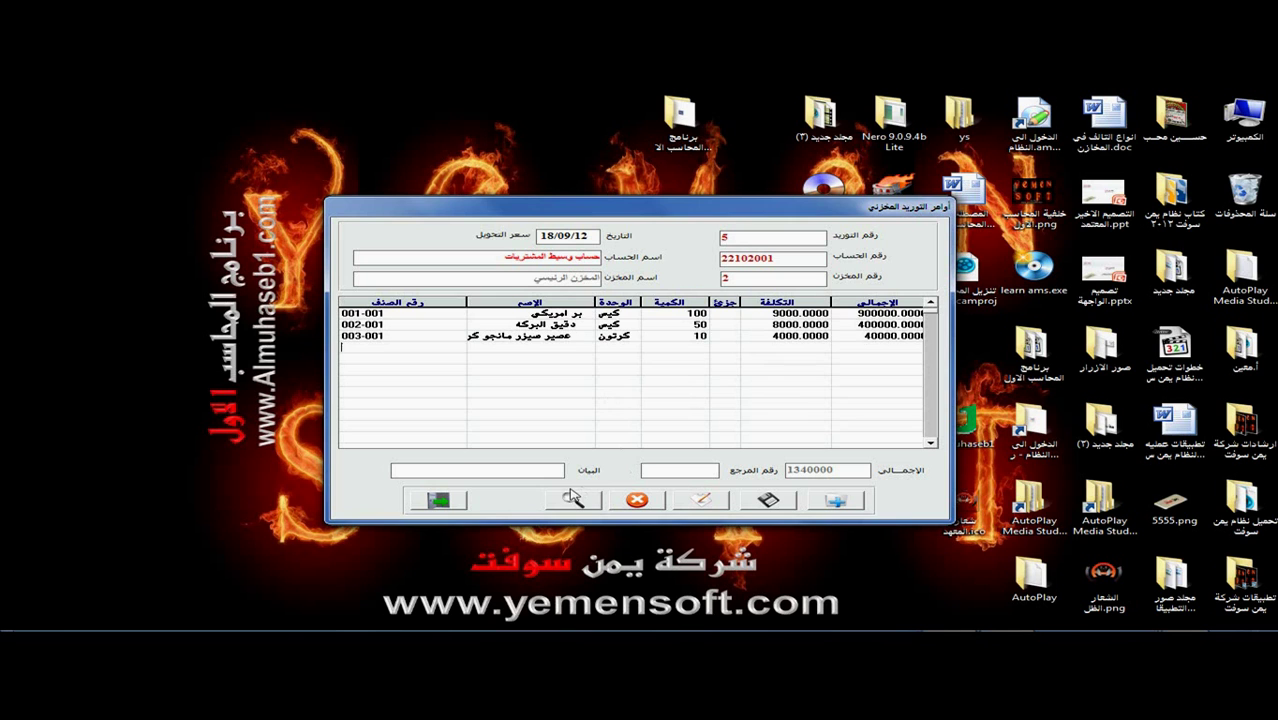
# Describe the receipt order as "مشتريات من شركة عبد الرحمن مضافا اليها مصروفات الشحن", save it and close the form.
pyautogui.write('ال')
pyautogui.write('ش')
pyautogui.write('يات منش')
pyautogui.write('شر')
pyautogui.write('كة عبد الرحم')
pyautogui.write('ن')
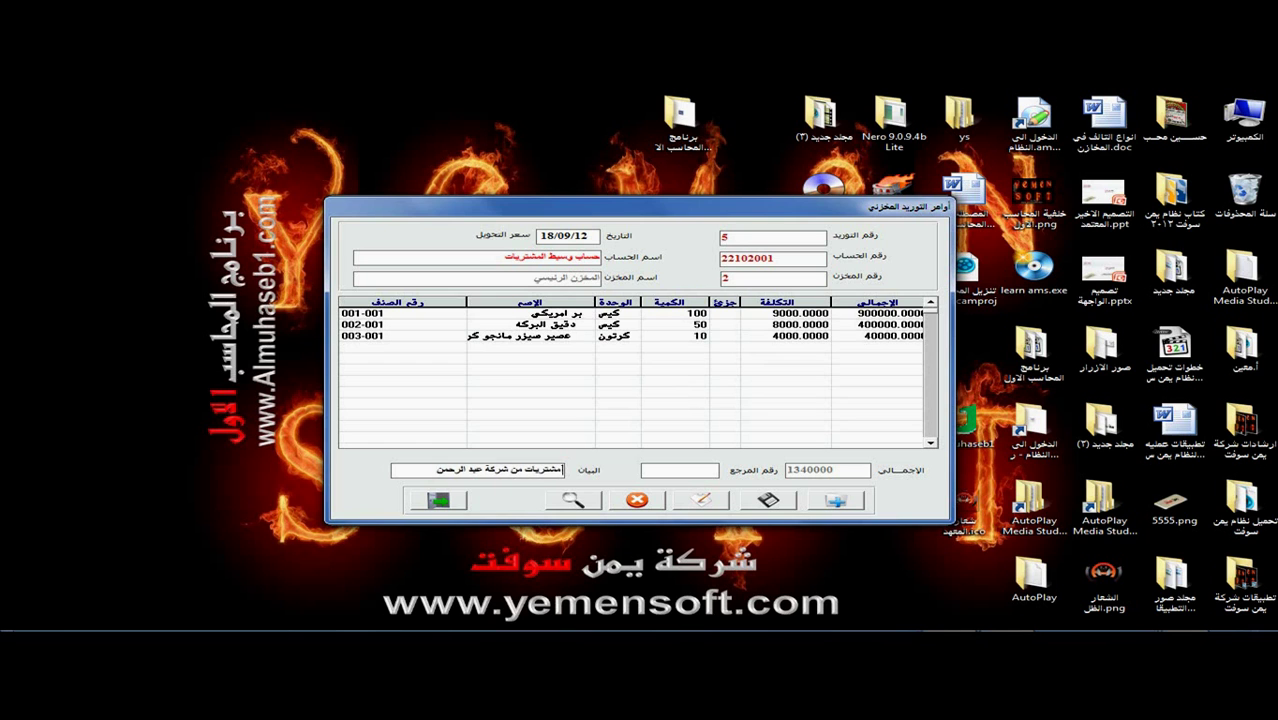
pyautogui.write(' مضافا الي')
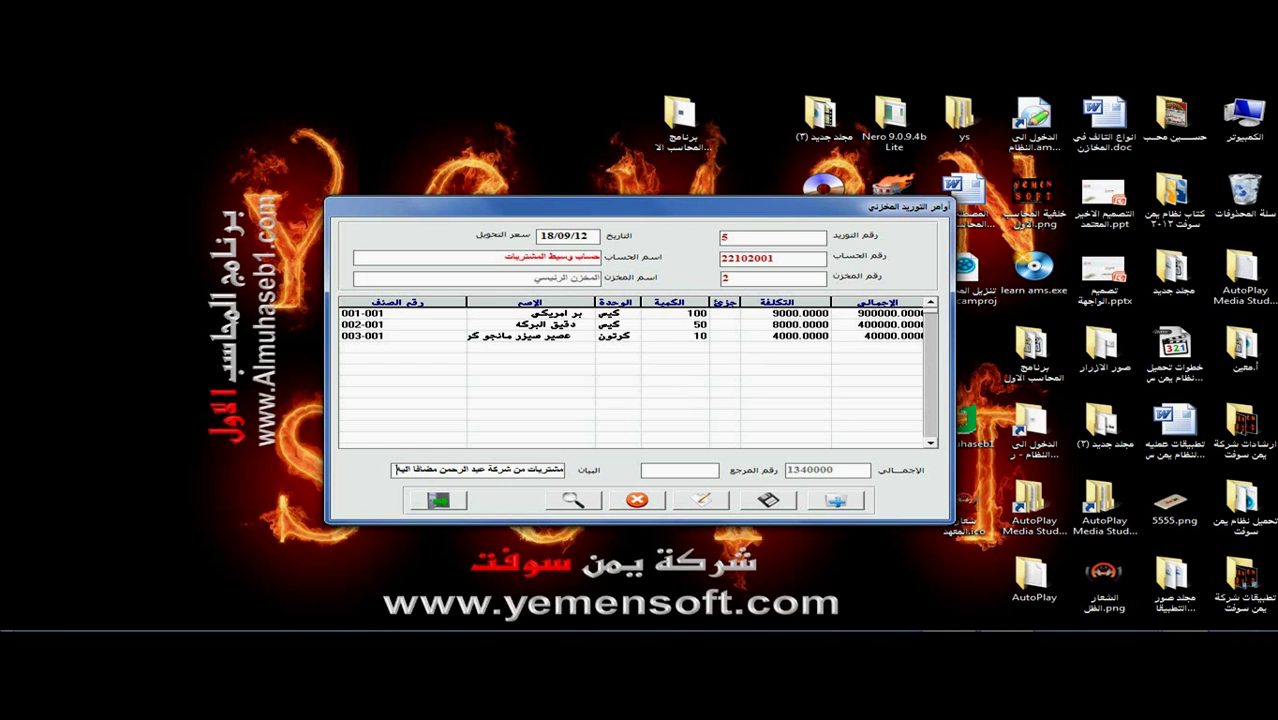
pyautogui.write('ها مضروفات الشح')
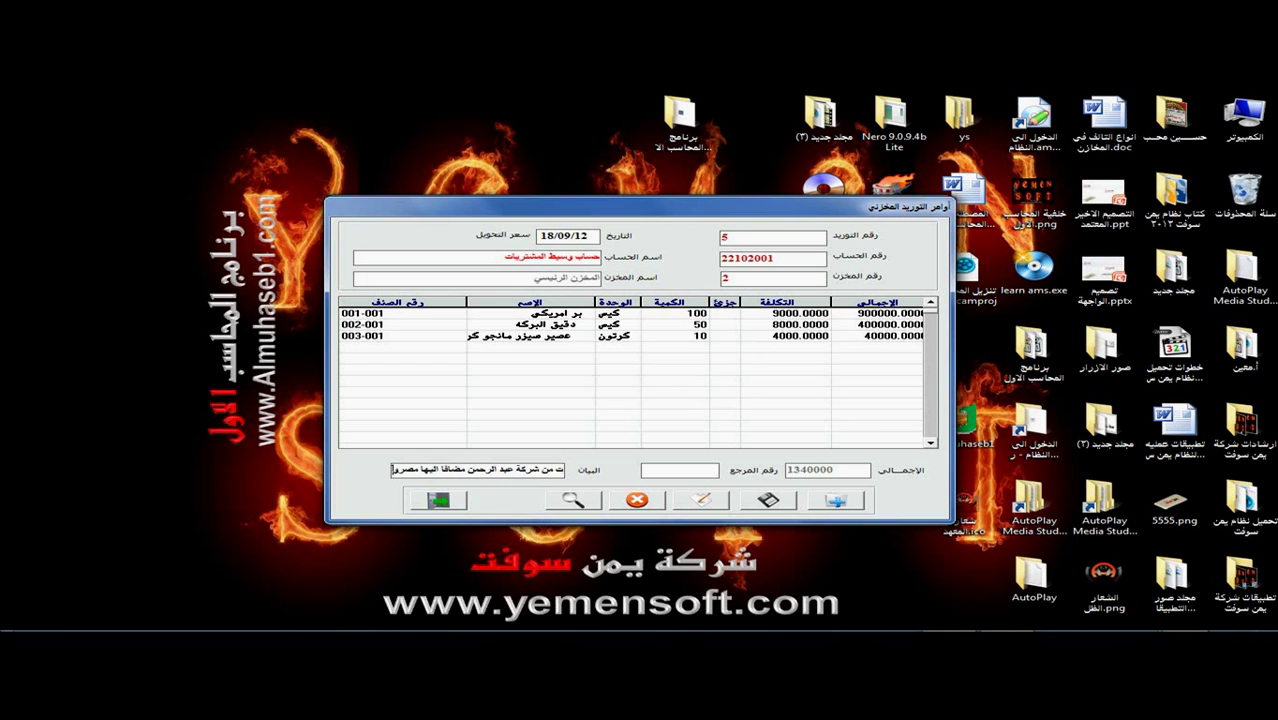
pyautogui.press('BackSpace')
pyautogui.press('BackSpace')
pyautogui.press('BackSpace')
pyautogui.press('BackSpace')
pyautogui.write('الشحن')
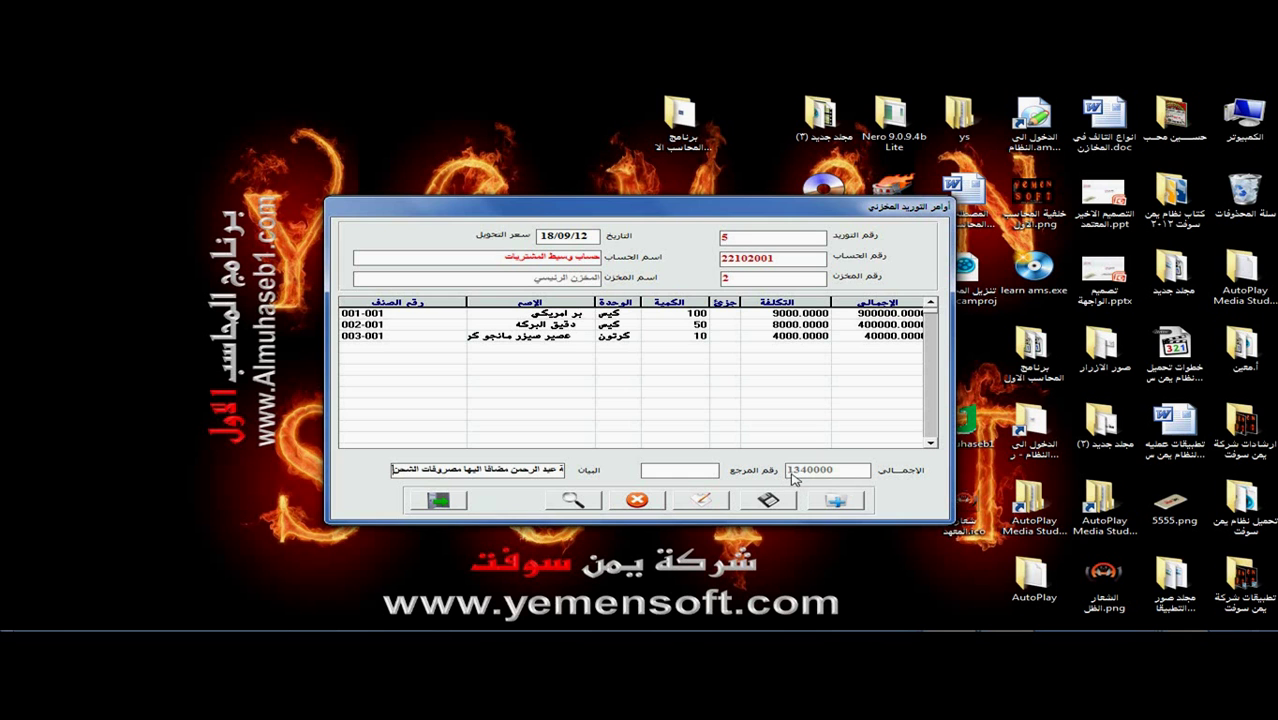
pyautogui.click(768, 498)
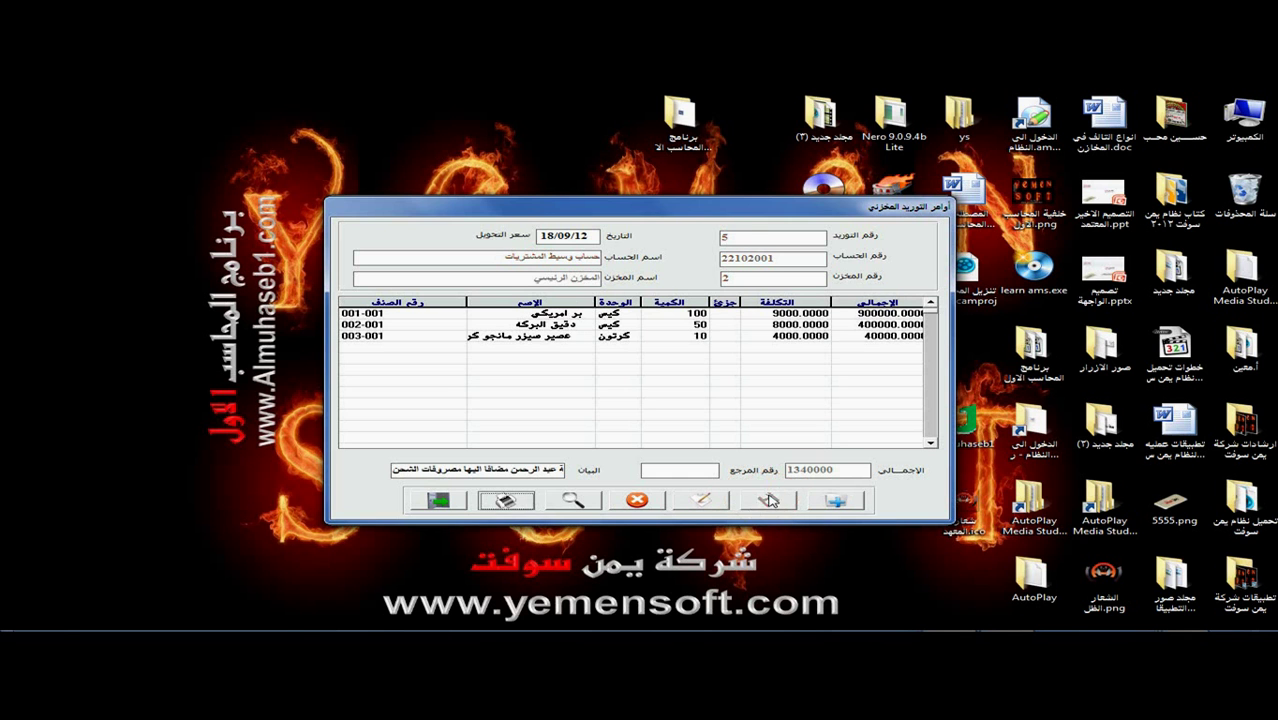
pyautogui.click(440, 499)
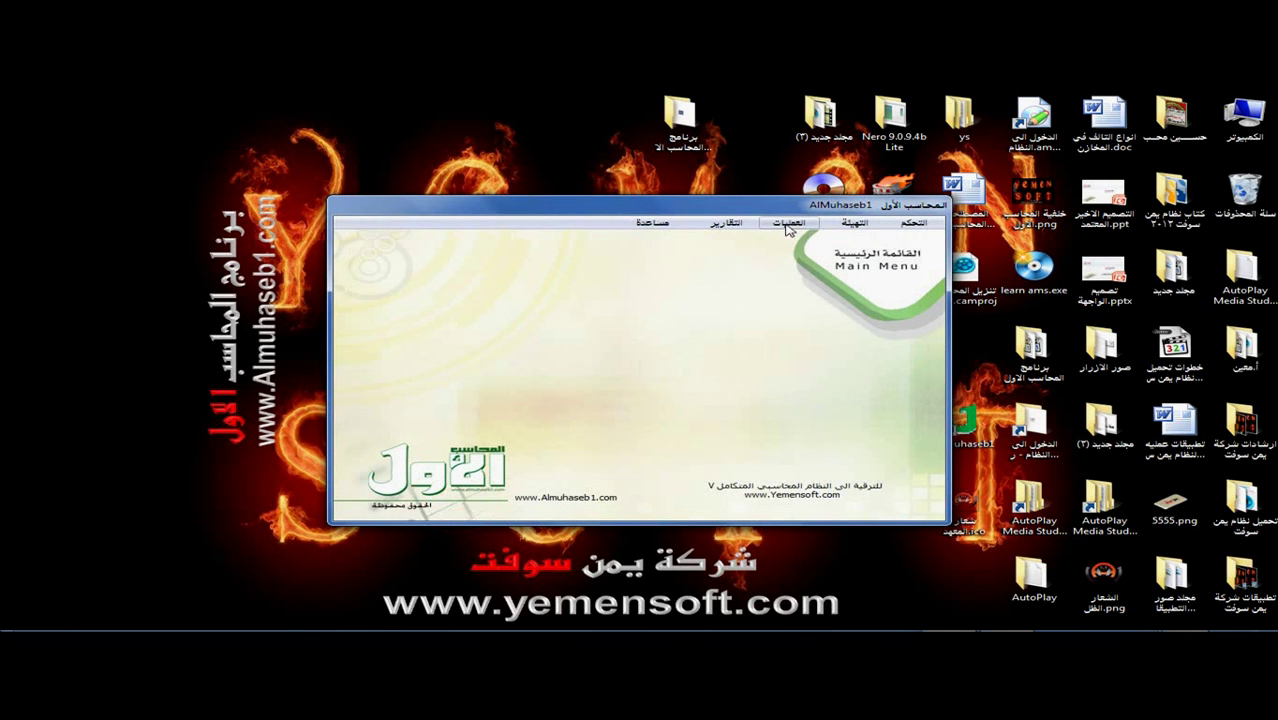
# Post stock receipt order 5 from the unposted receipt orders and close the posting window.
pyautogui.click(789, 224)
pyautogui.moveTo(768, 303)
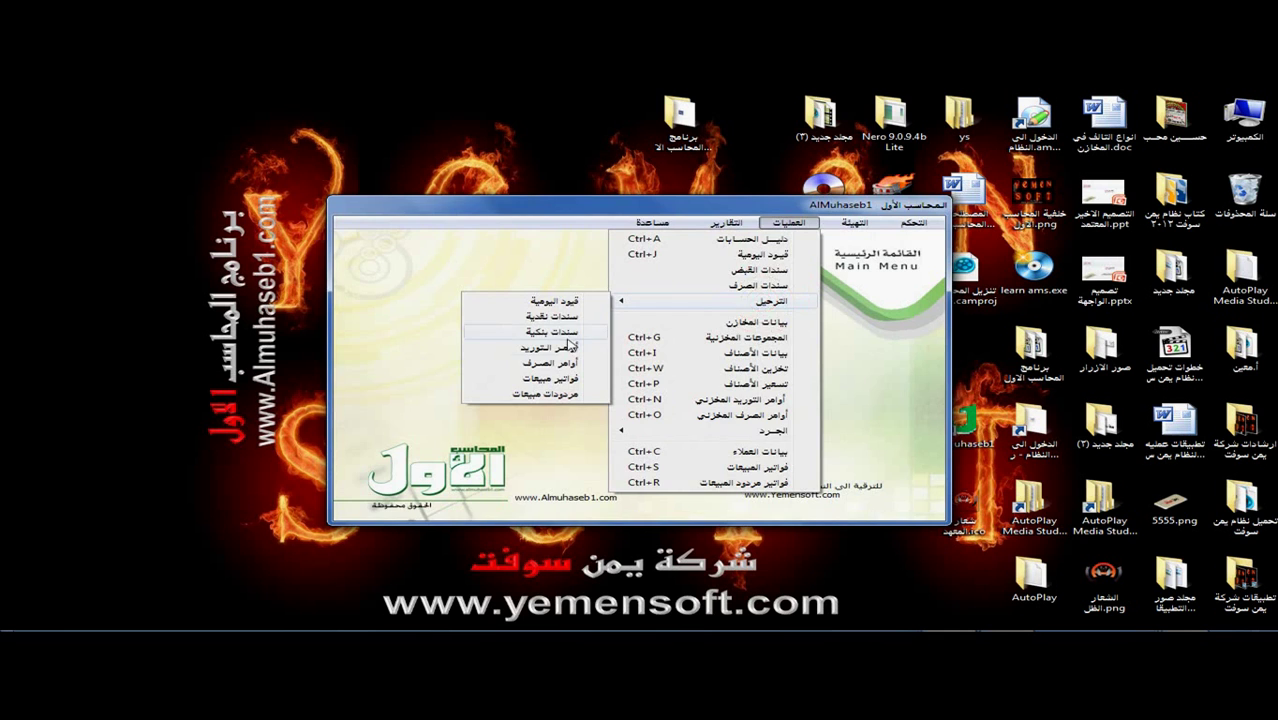
pyautogui.click(566, 347)
pyautogui.click(383, 336)
pyautogui.click(440, 336)
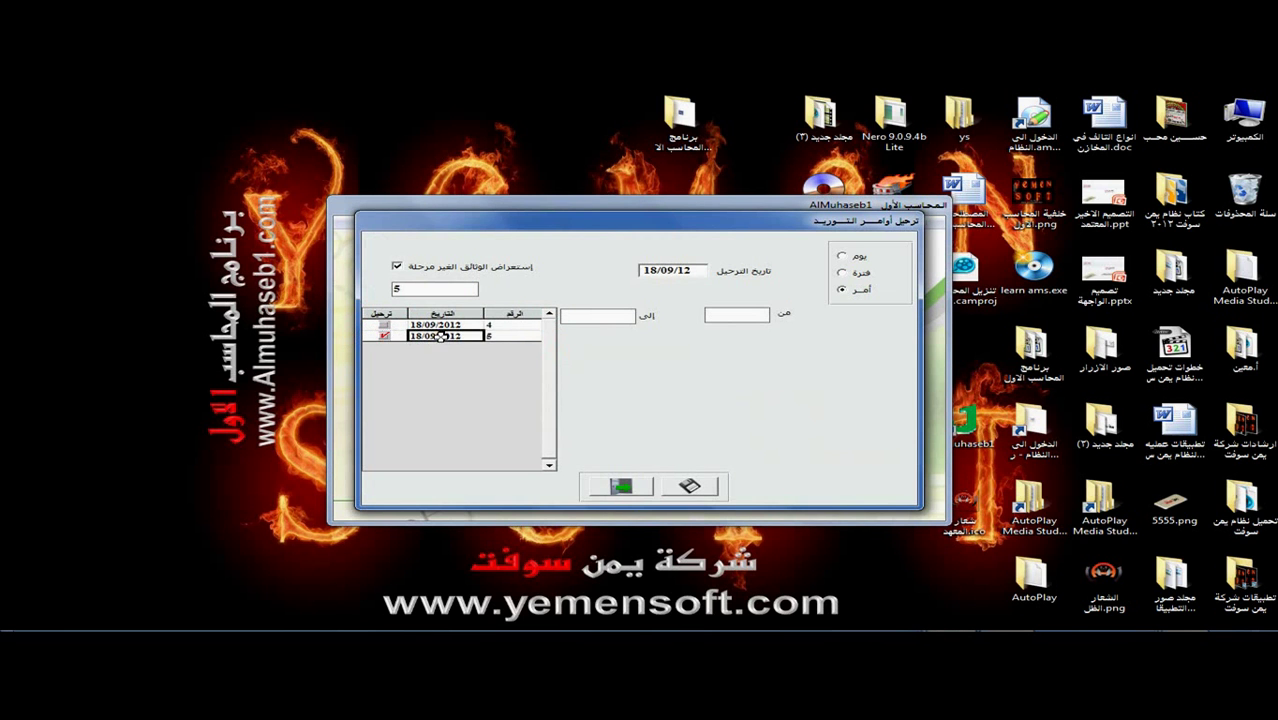
pyautogui.click(699, 496)
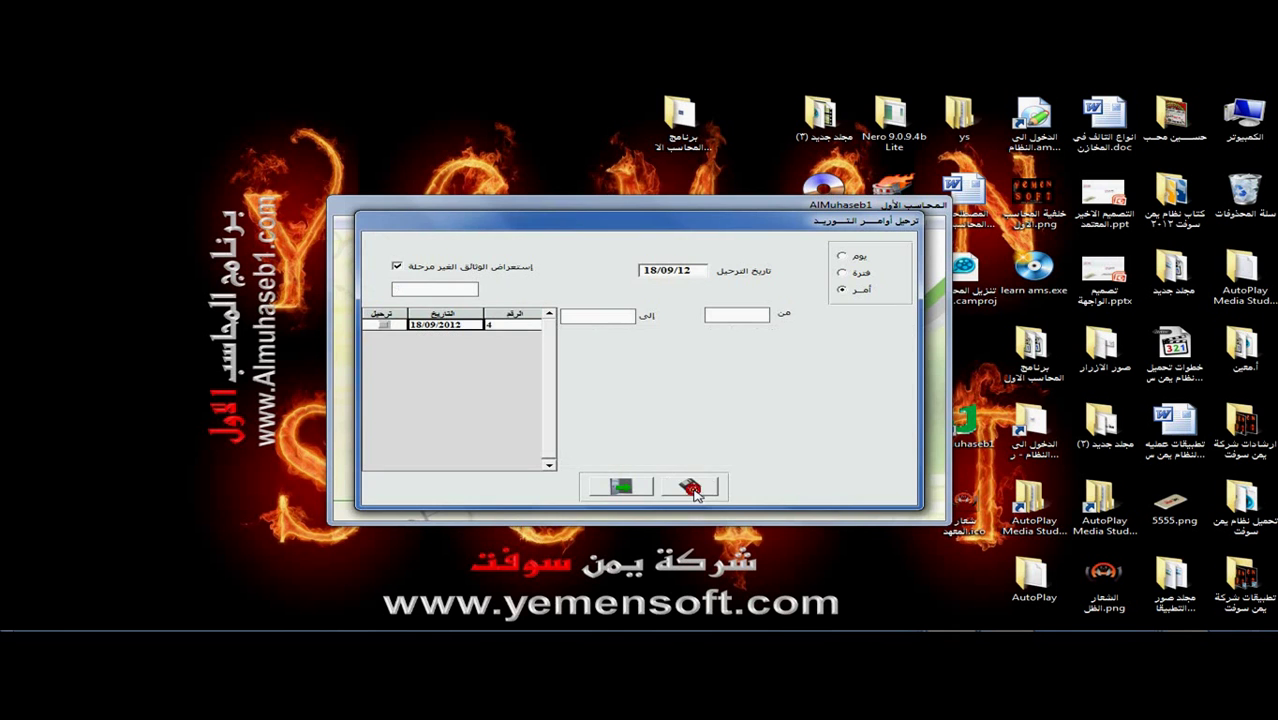
pyautogui.click(624, 487)
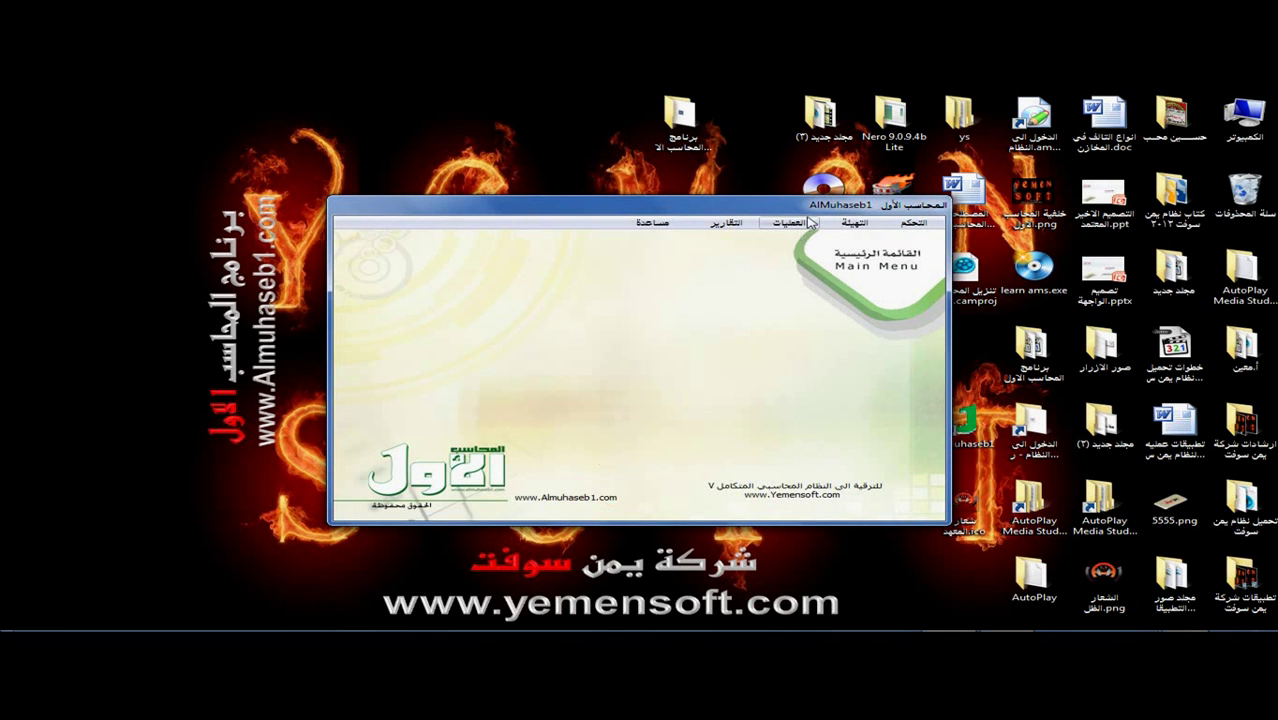
# Start a new journal entry with document number 4 and an amount of 1340000.
pyautogui.click(804, 223)
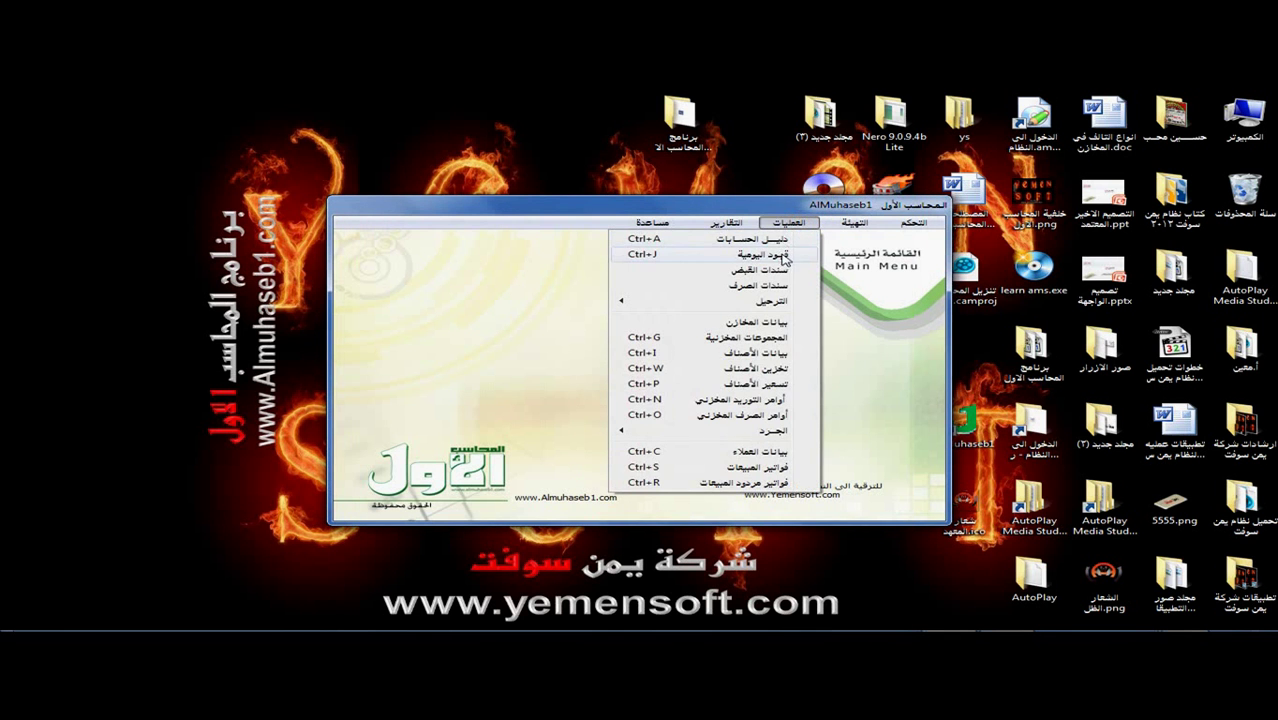
pyautogui.click(783, 256)
pyautogui.click(936, 500)
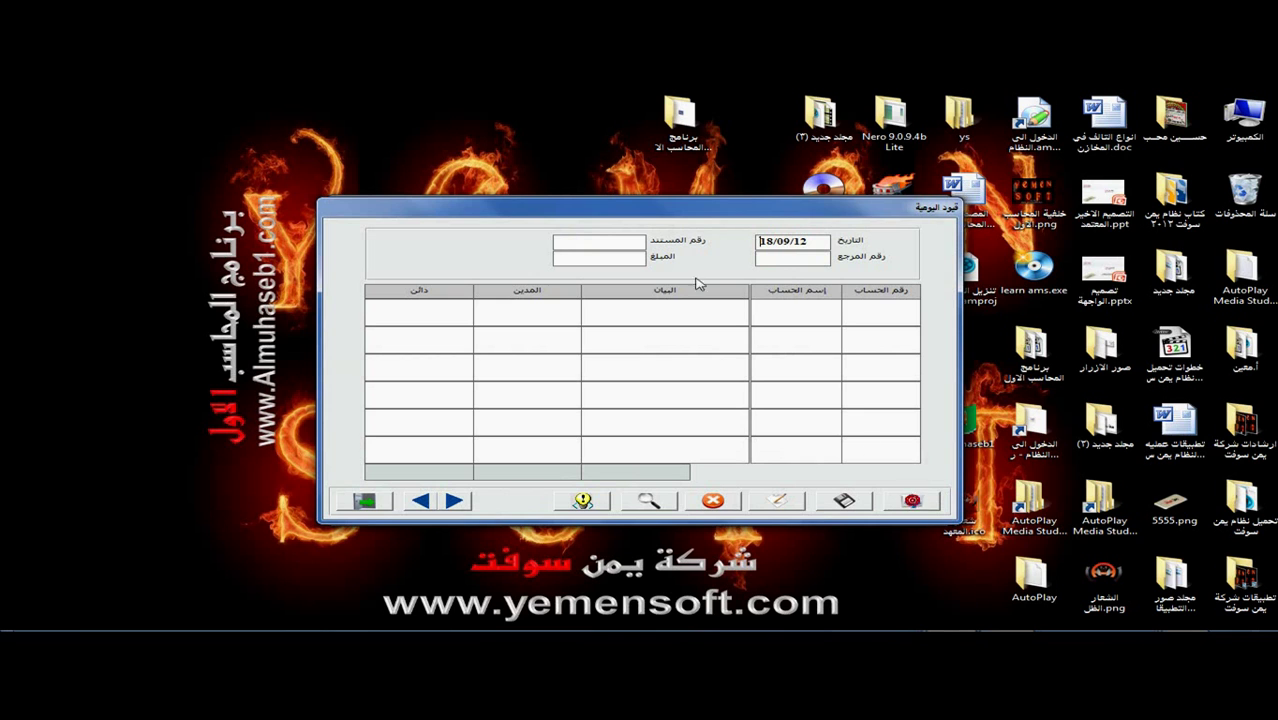
pyautogui.click(627, 243)
pyautogui.write('4')
pyautogui.click(616, 257)
pyautogui.write('13400000')
pyautogui.press('Return')
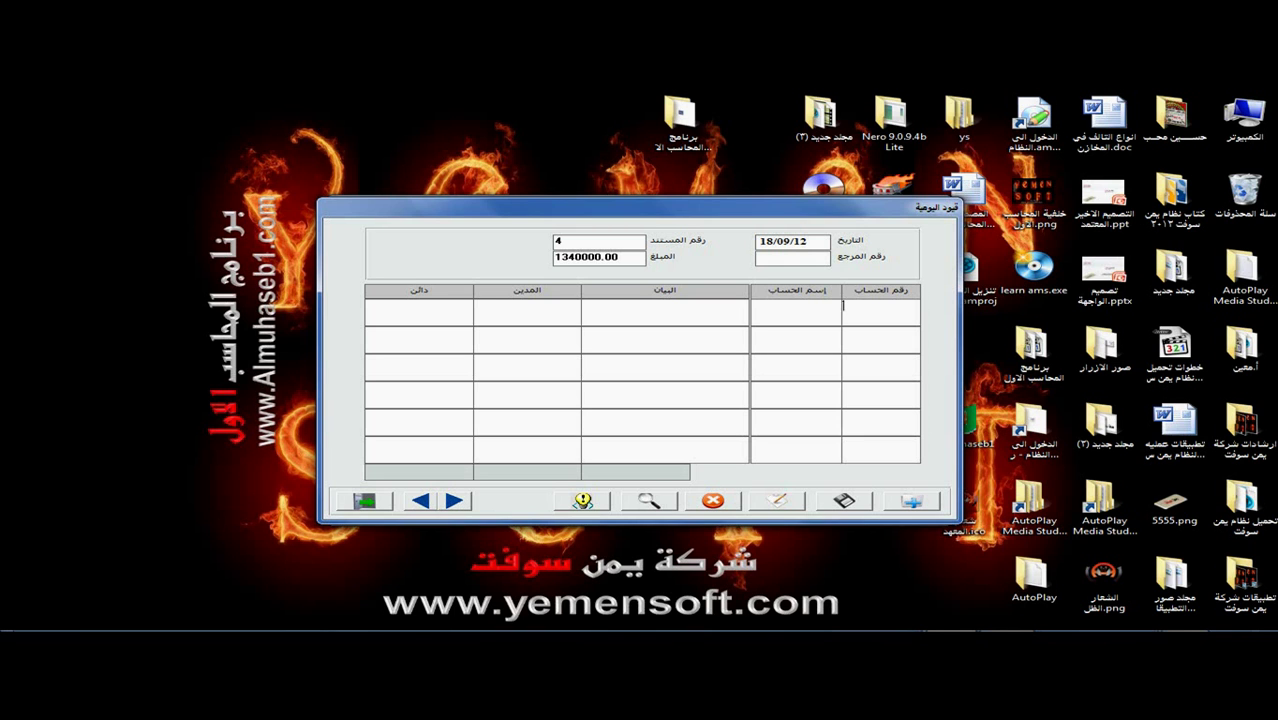
# Assign the intermediate purchases account, حساب وسيط المشتريات, to the entry's first line.
pyautogui.write('22')
pyautogui.press('Return')
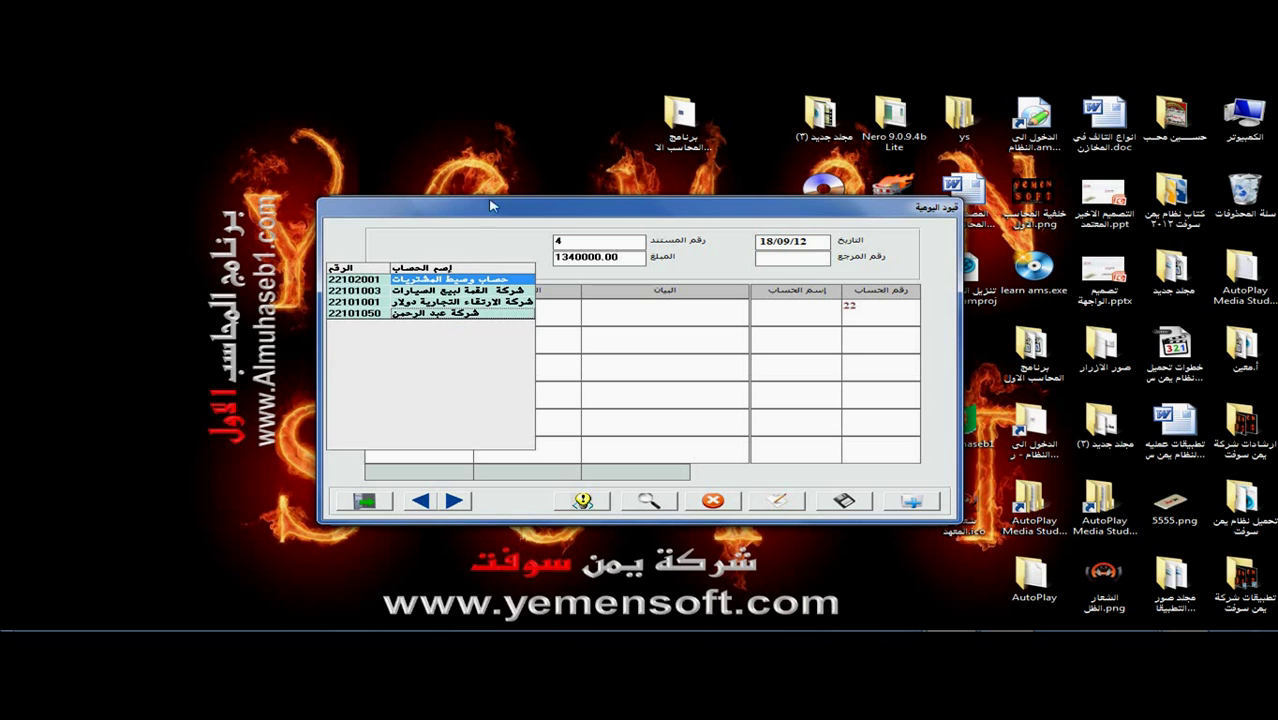
pyautogui.doubleClick(498, 279)
# Describe the first line as "تصفير الحساب الوسيط واقفاله" and debit it 1340000.
pyautogui.click(729, 313)
pyautogui.write('تصفي')
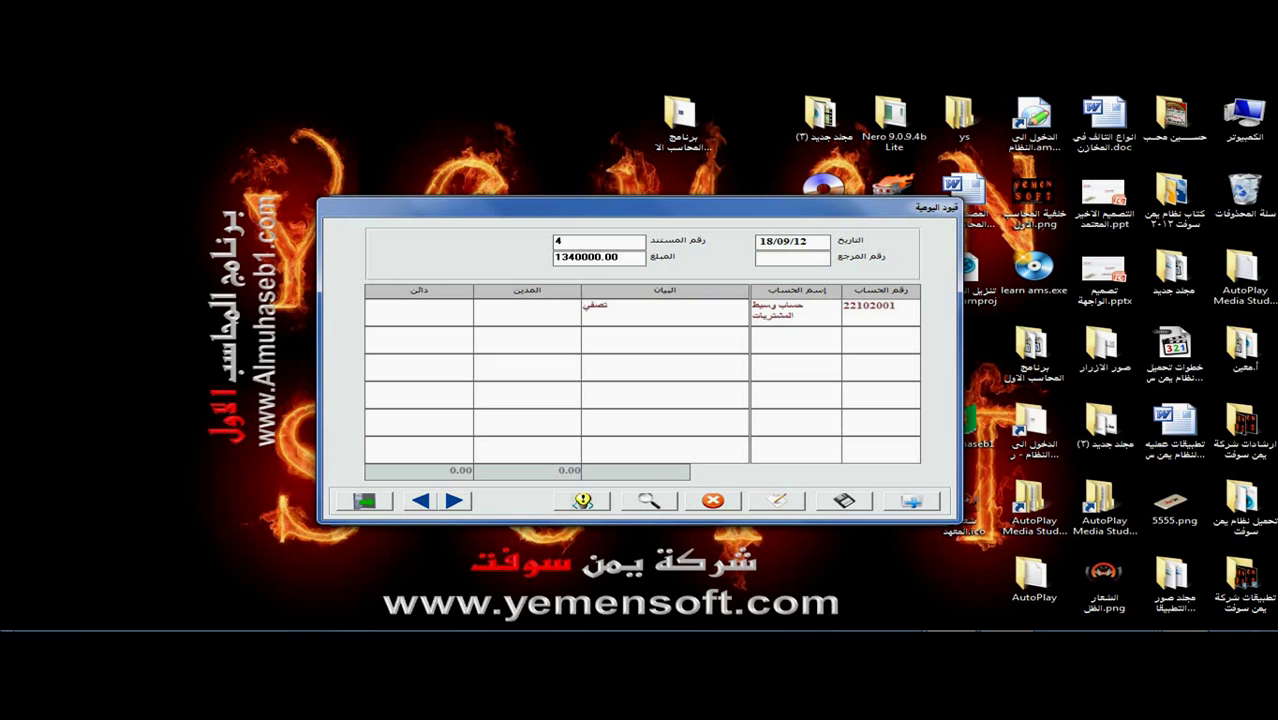
pyautogui.write('ر الحساب الوسيط')
pyautogui.click(583, 305)
pyautogui.write('واق')
pyautogui.write('فاله')
pyautogui.write(' في')
pyautogui.press('BackSpace')
pyautogui.press('BackSpace')
pyautogui.press('BackSpace')
pyautogui.write('134000')
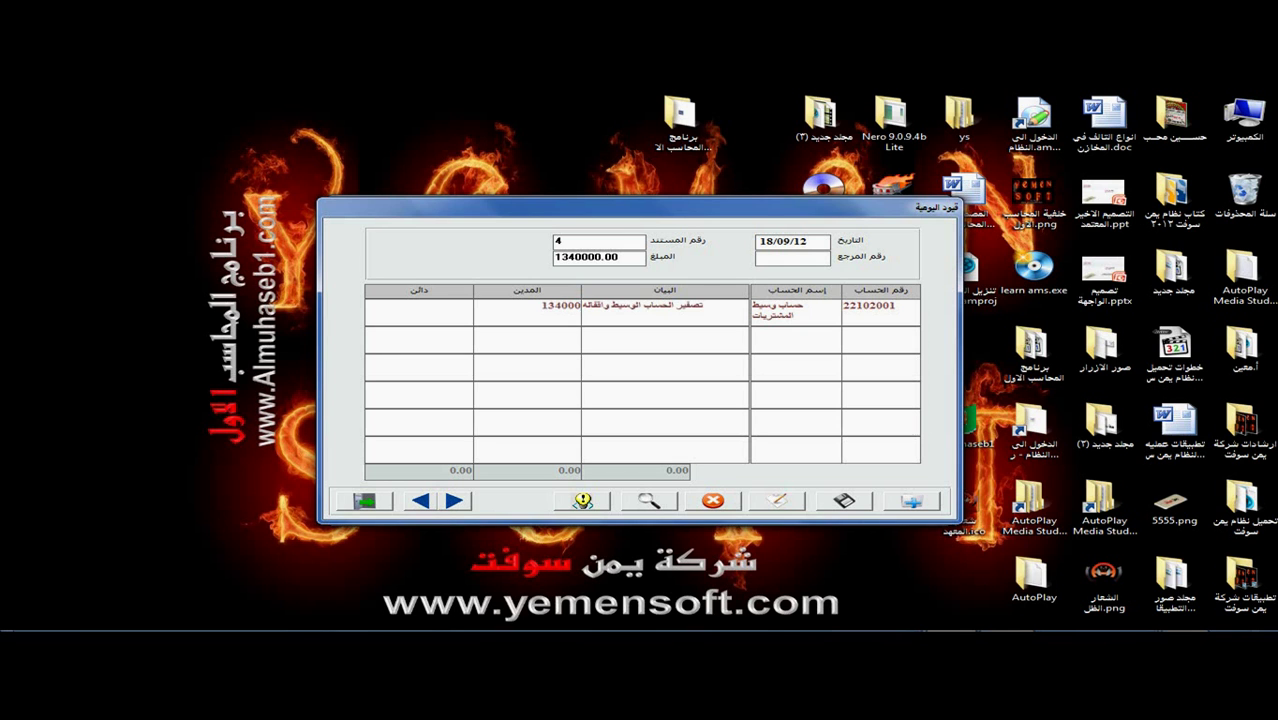
pyautogui.write('0')
pyautogui.press('Return')
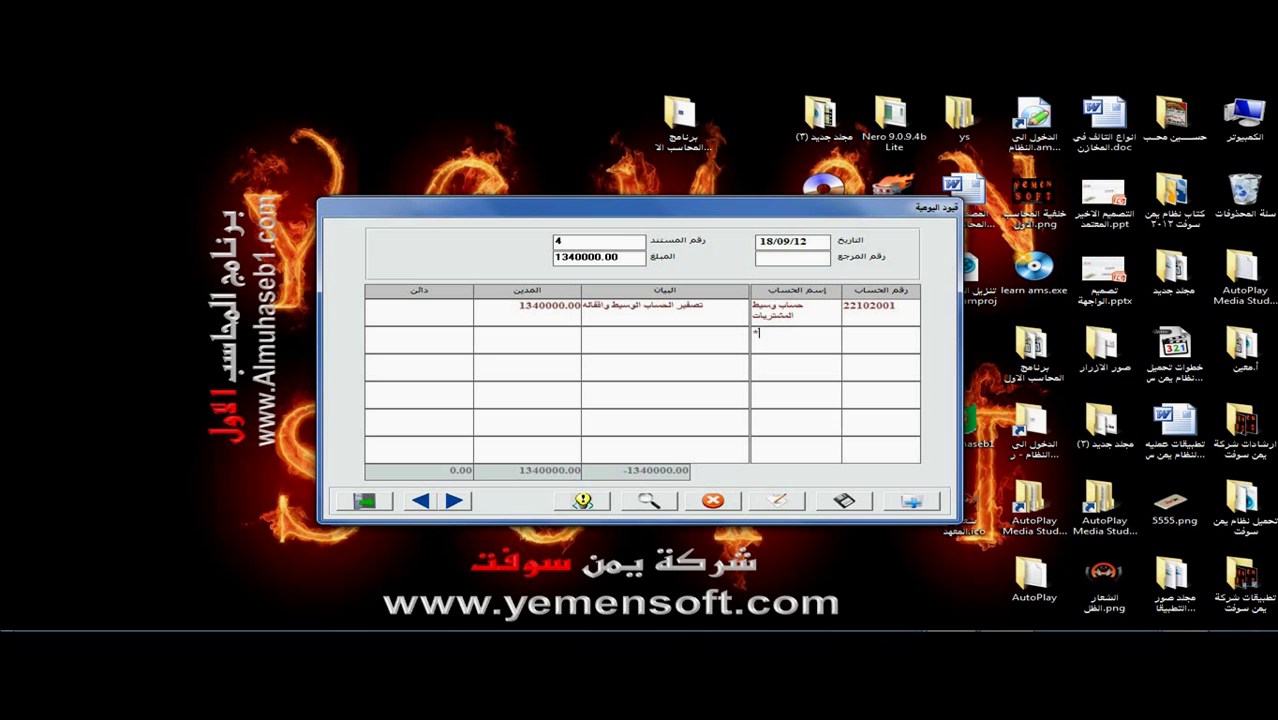
# Add the supplier account شركة عبد الرحمن as the second line, described "لكم قيمة بضاعة", with a credit of 1330000.
pyautogui.write('*عبد الرحمن')
pyautogui.press('Return')
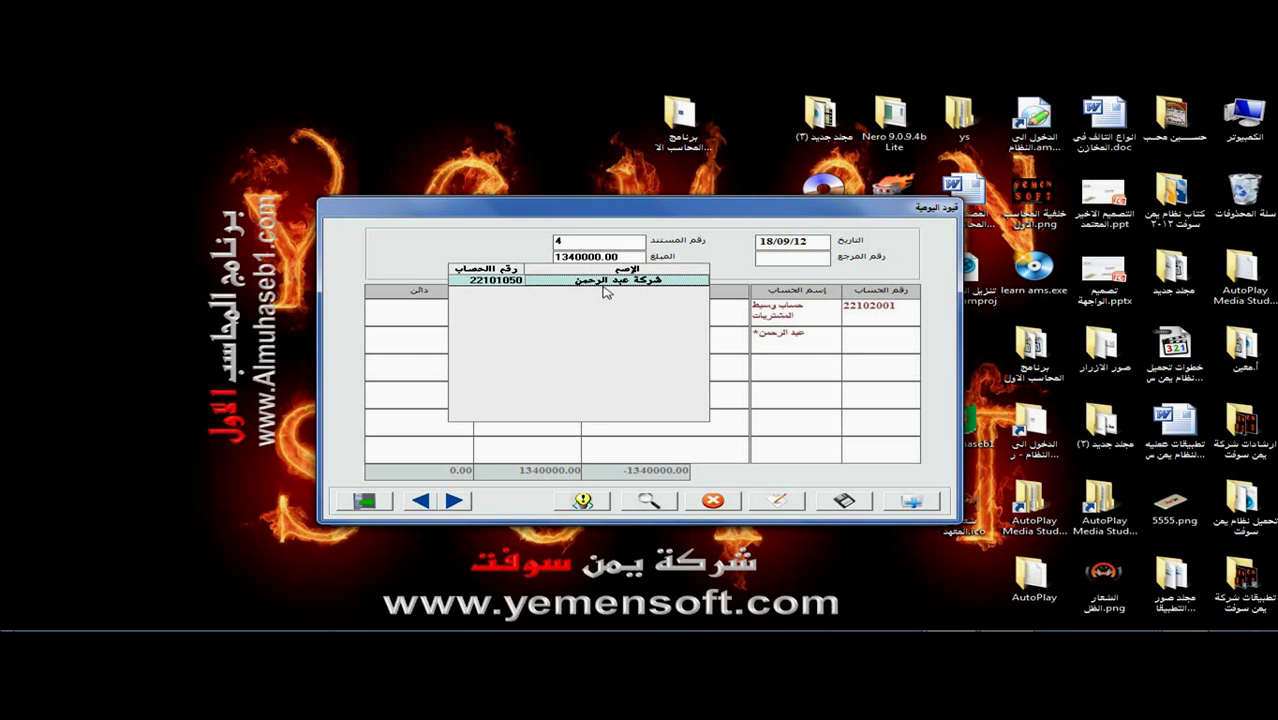
pyautogui.doubleClick(605, 281)
pyautogui.write('لكم قيمة بضاعة')
pyautogui.press('Tab')
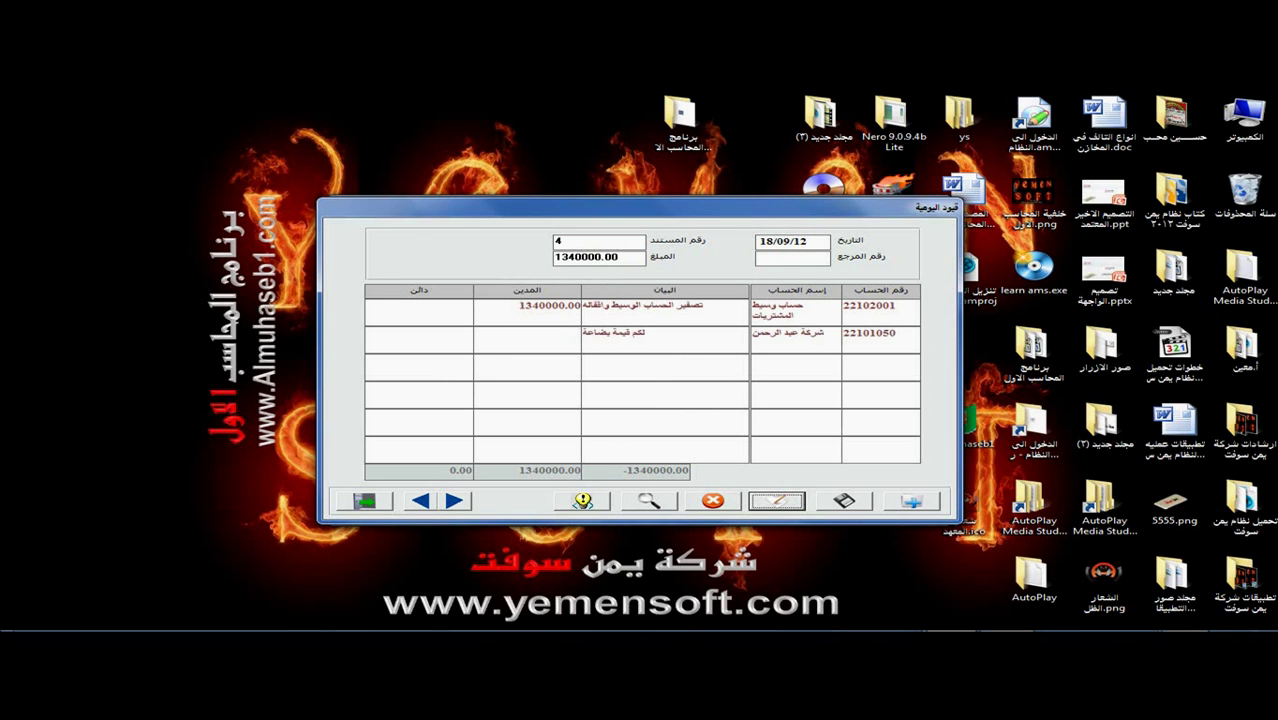
pyautogui.click(407, 339)
pyautogui.write('13')
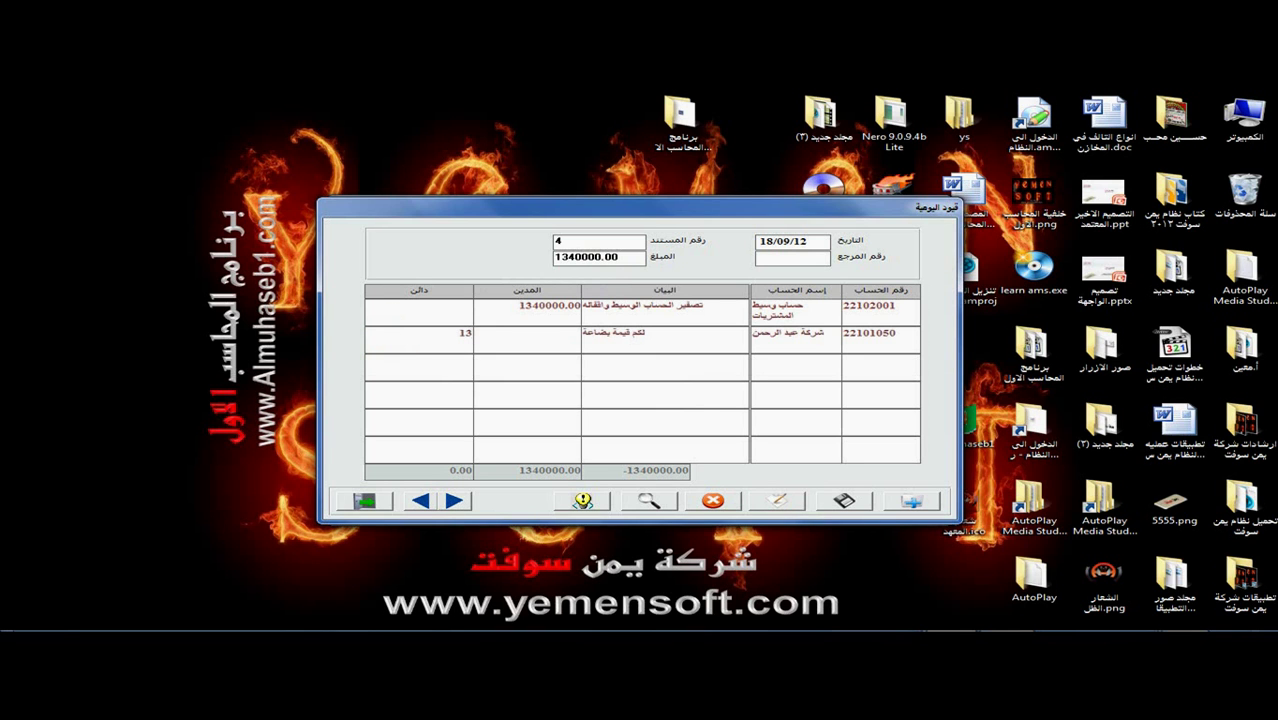
pyautogui.write('30000')
pyautogui.press('Return')
# Add the cash account صندوق ريال as the third line, described "دفعة مصروفات الشحن", credit it 10000, then save and close the entry.
pyautogui.write('12101001')
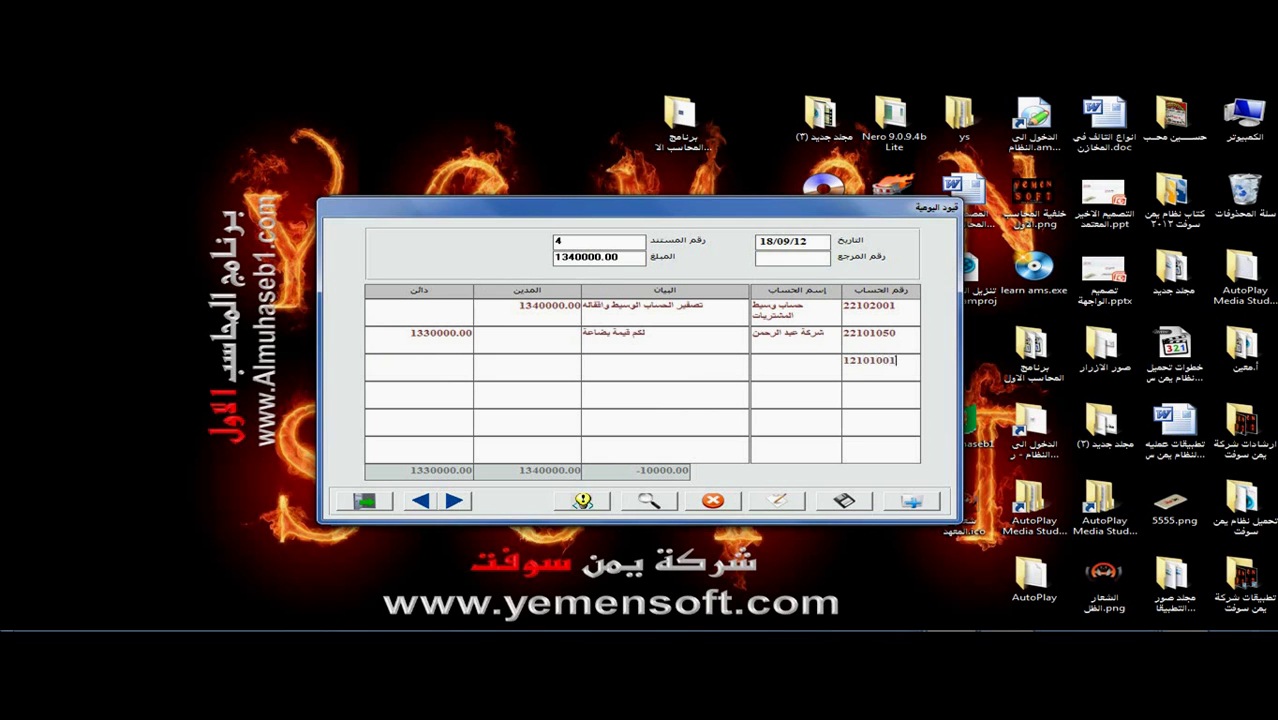
pyautogui.press('Return')
pyautogui.write('دفعة مض')
pyautogui.write('روفات الشحن')
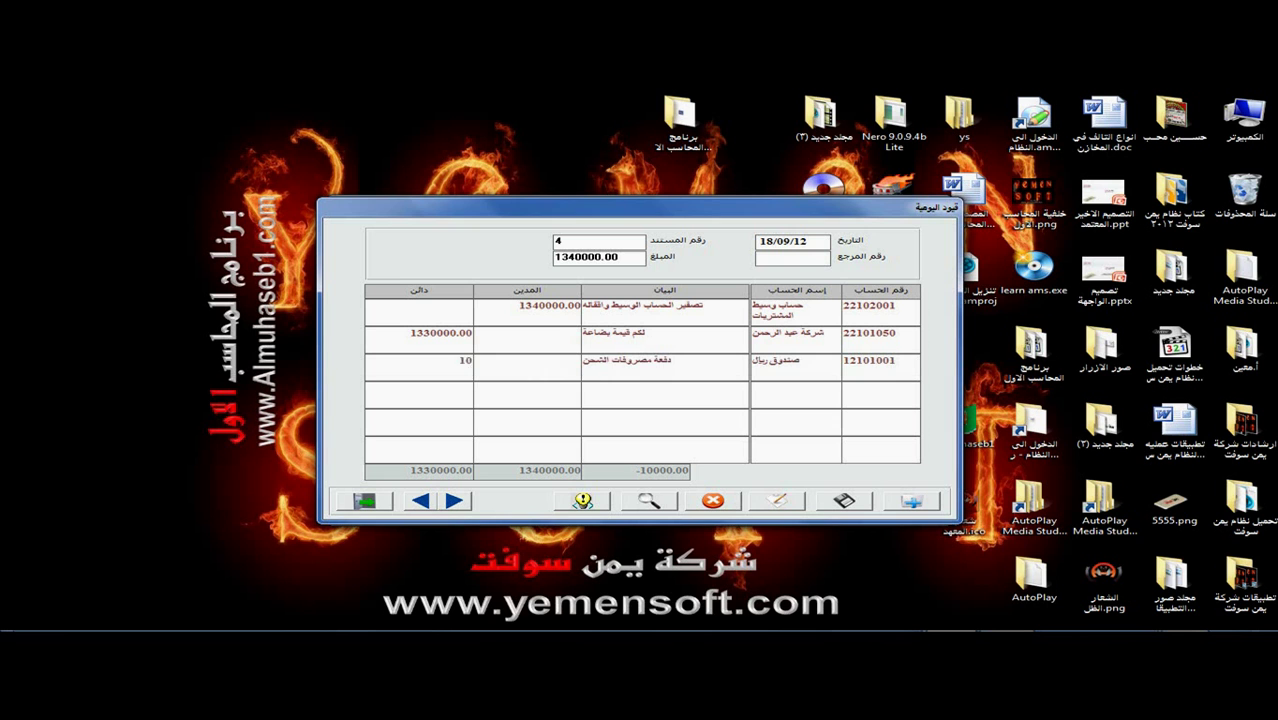
pyautogui.press('Return')
pyautogui.click(845, 500)
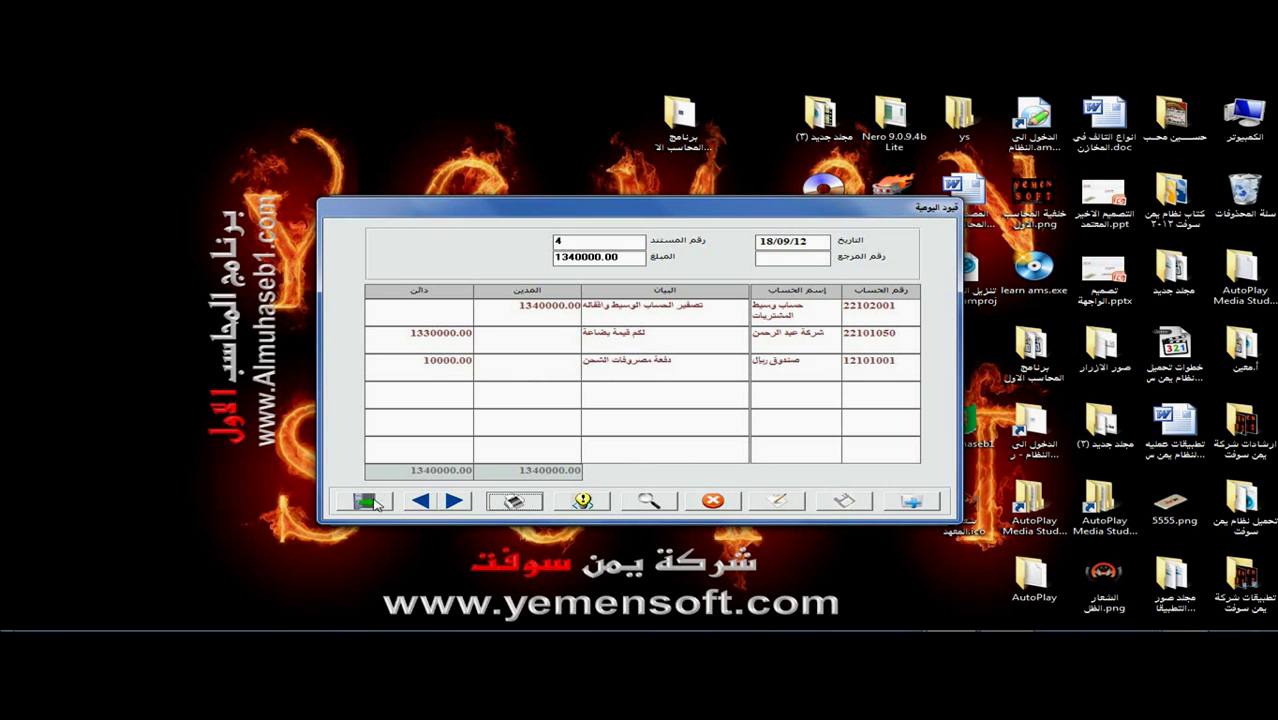
pyautogui.click(370, 500)
# Post journal entry 4 from the unposted journal entries and close the posting window.
pyautogui.click(786, 222)
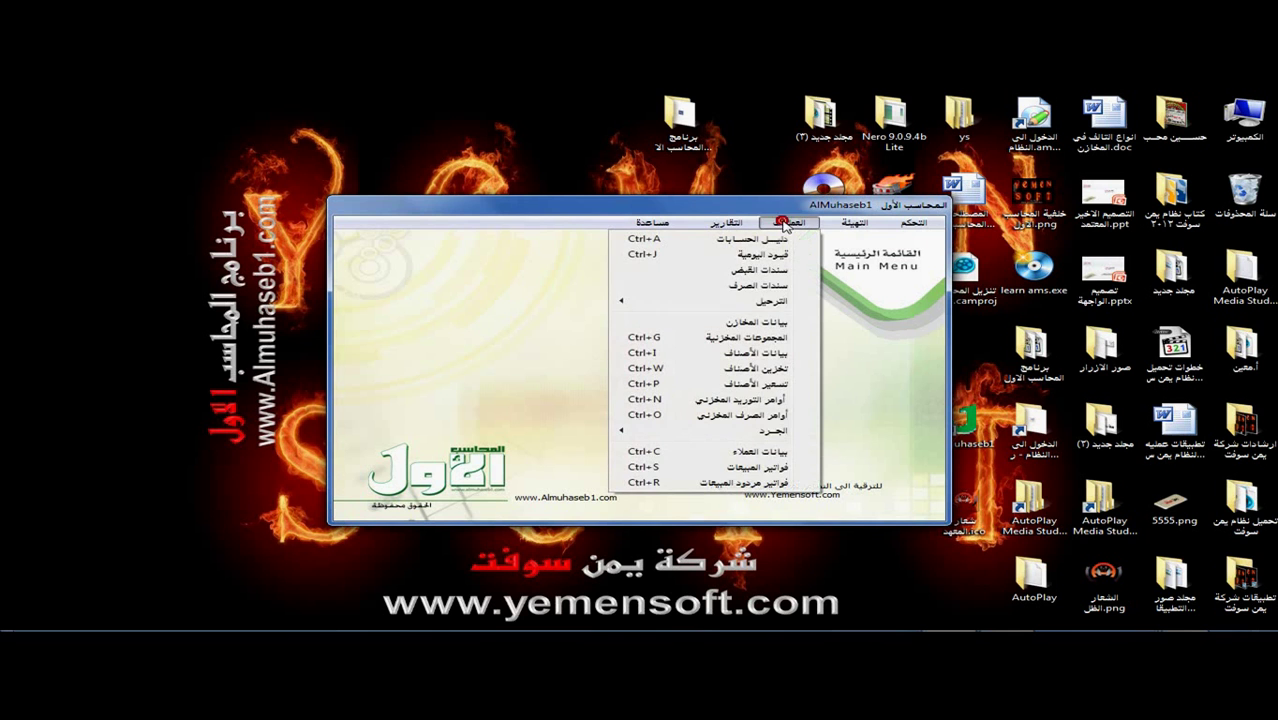
pyautogui.moveTo(770, 303)
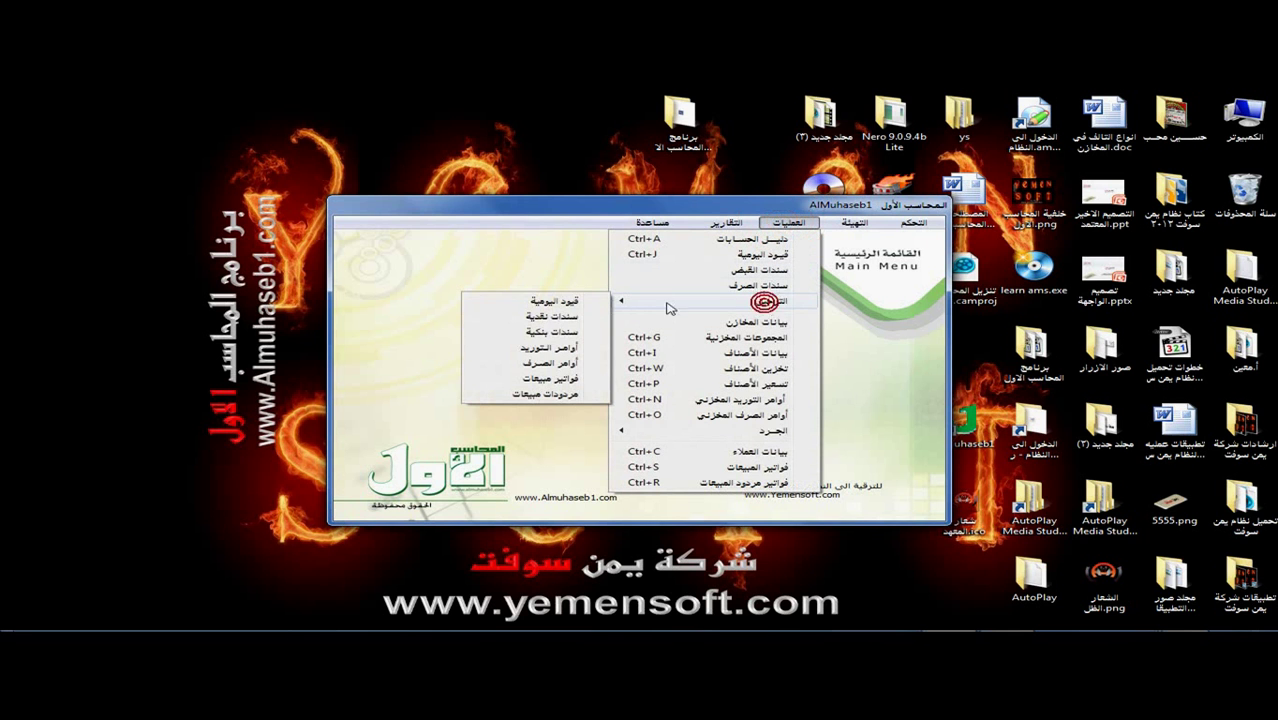
pyautogui.click(555, 300)
pyautogui.click(380, 326)
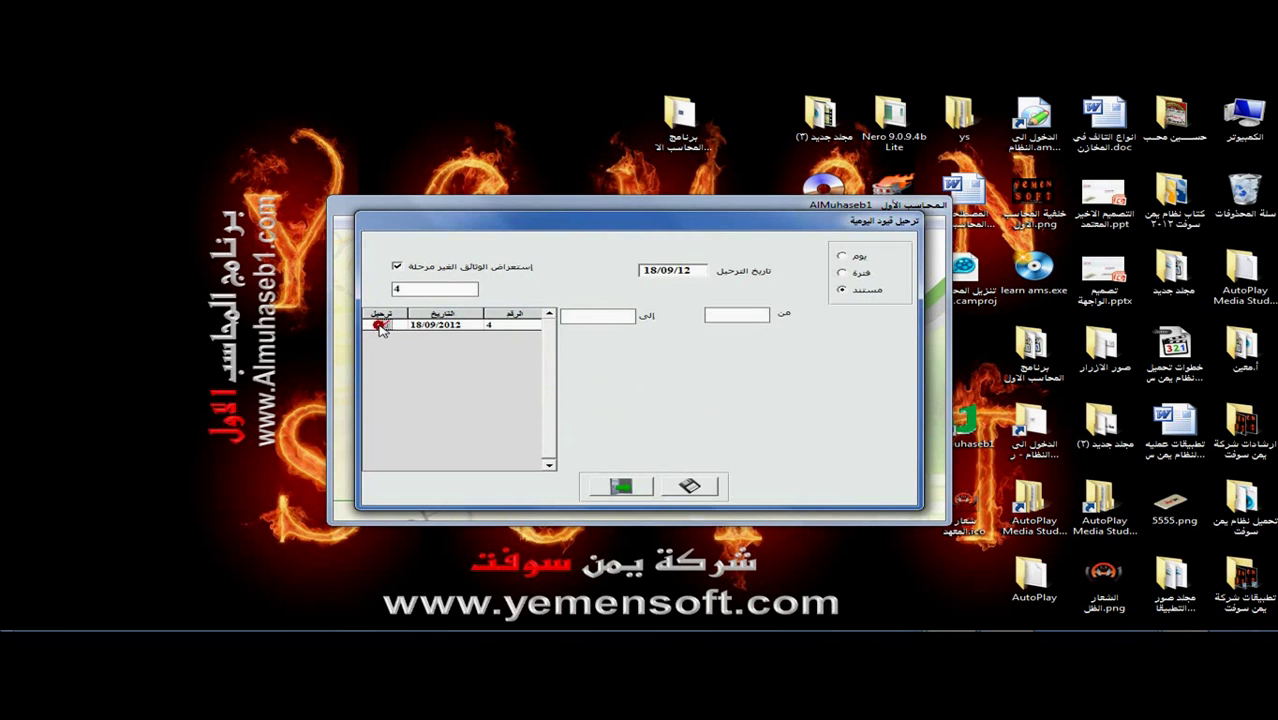
pyautogui.click(700, 489)
pyautogui.click(622, 487)
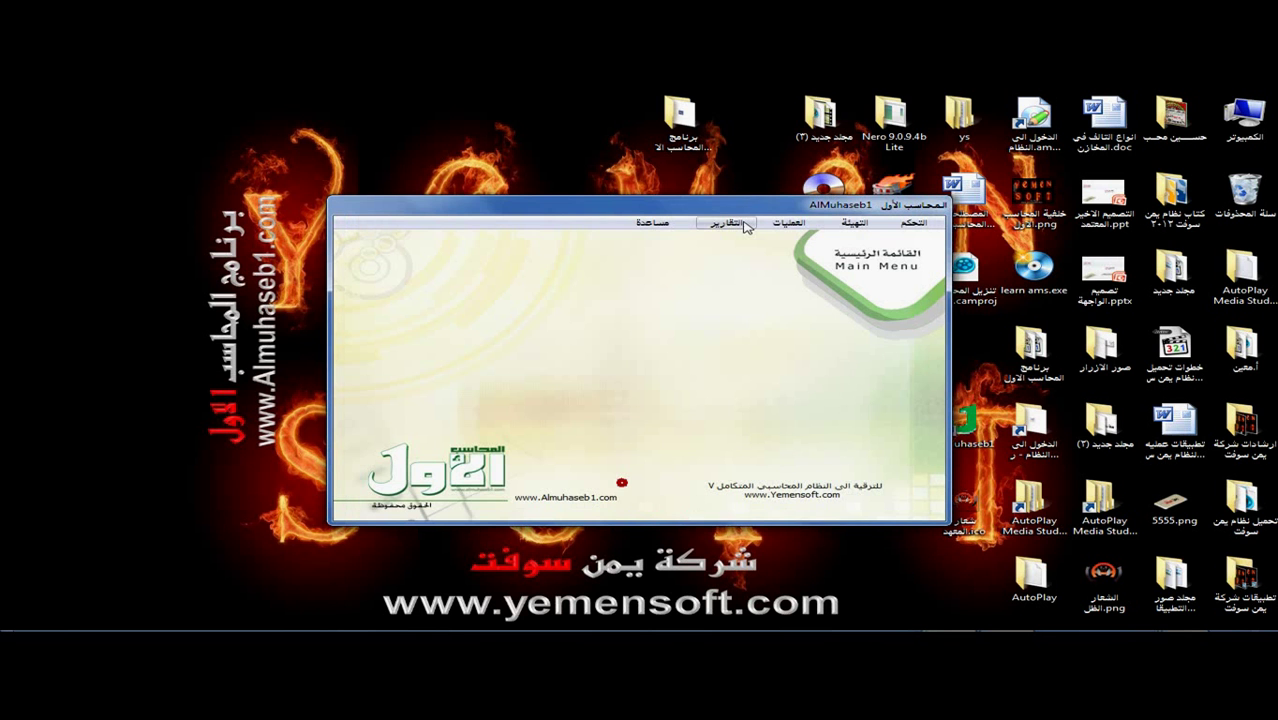
# Open the account statement report and find the intermediate account by searching for "وسيط", selecting حساب وسيط المشتريات.
pyautogui.click(727, 222)
pyautogui.click(705, 269)
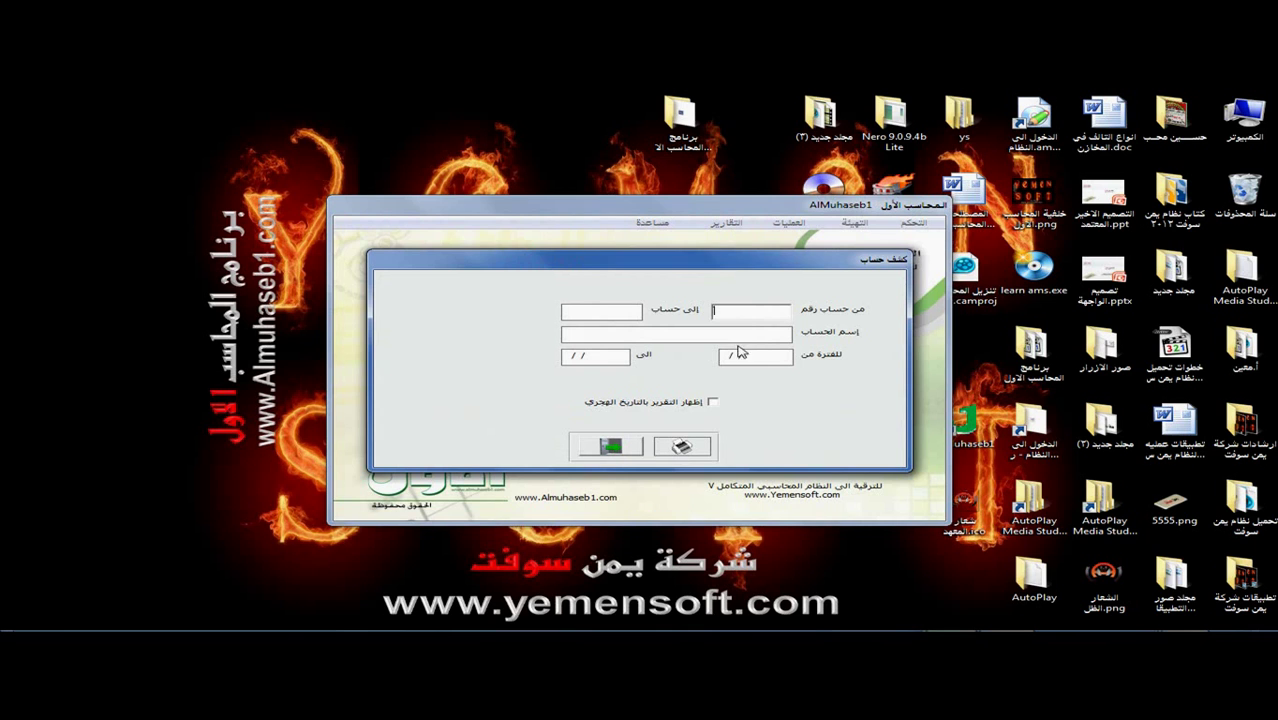
pyautogui.click(738, 336)
pyautogui.write('وسيط*')
pyautogui.press('Return')
pyautogui.click(399, 284)
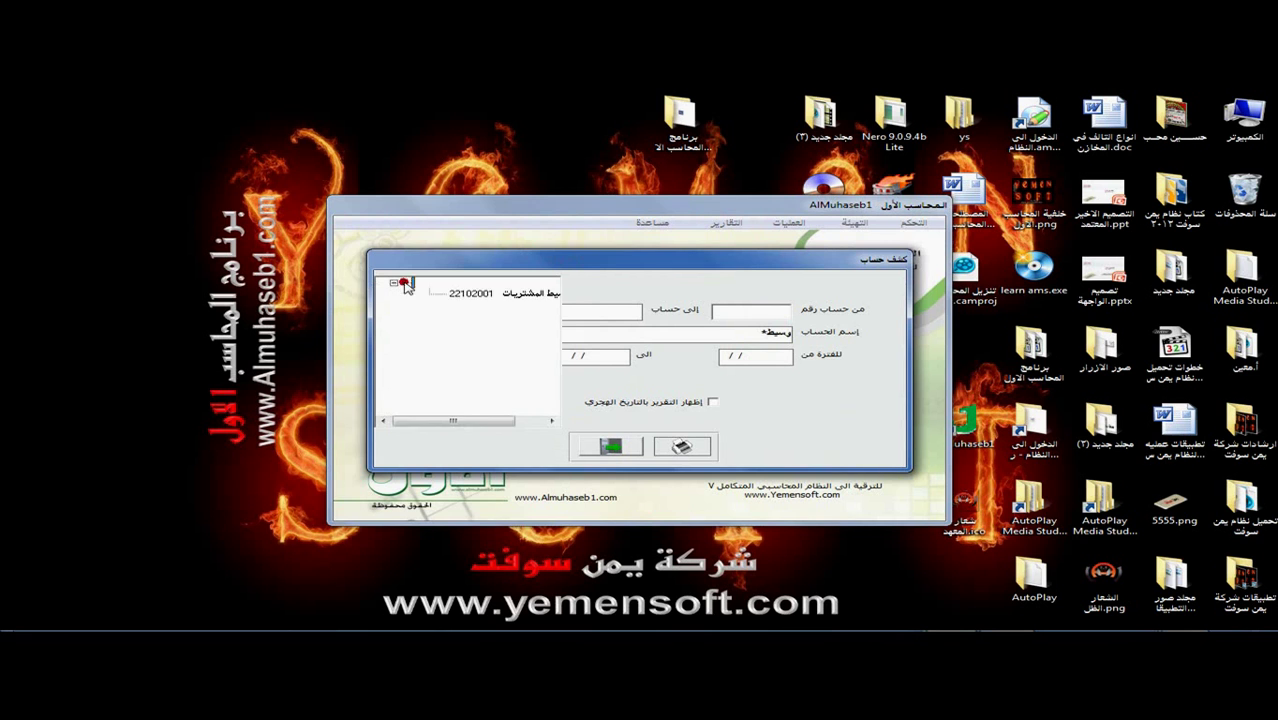
pyautogui.rightClick(749, 315)
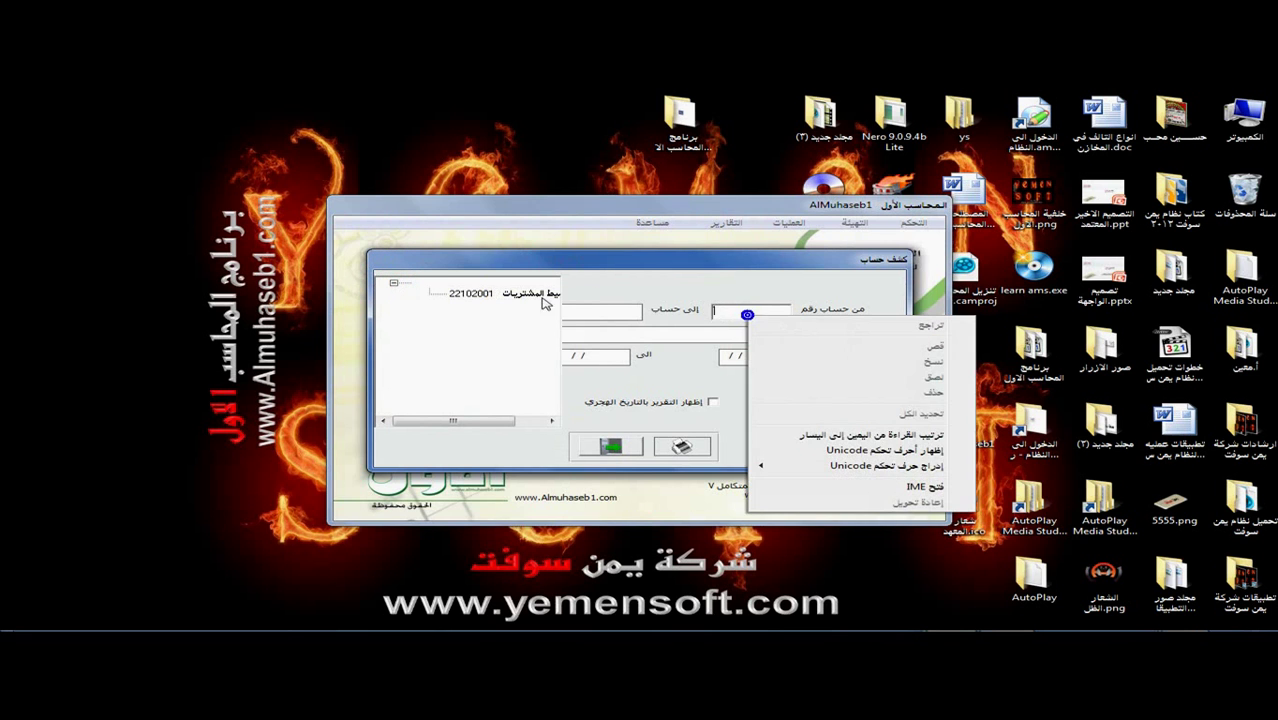
pyautogui.click(505, 295)
pyautogui.doubleClick(505, 295)
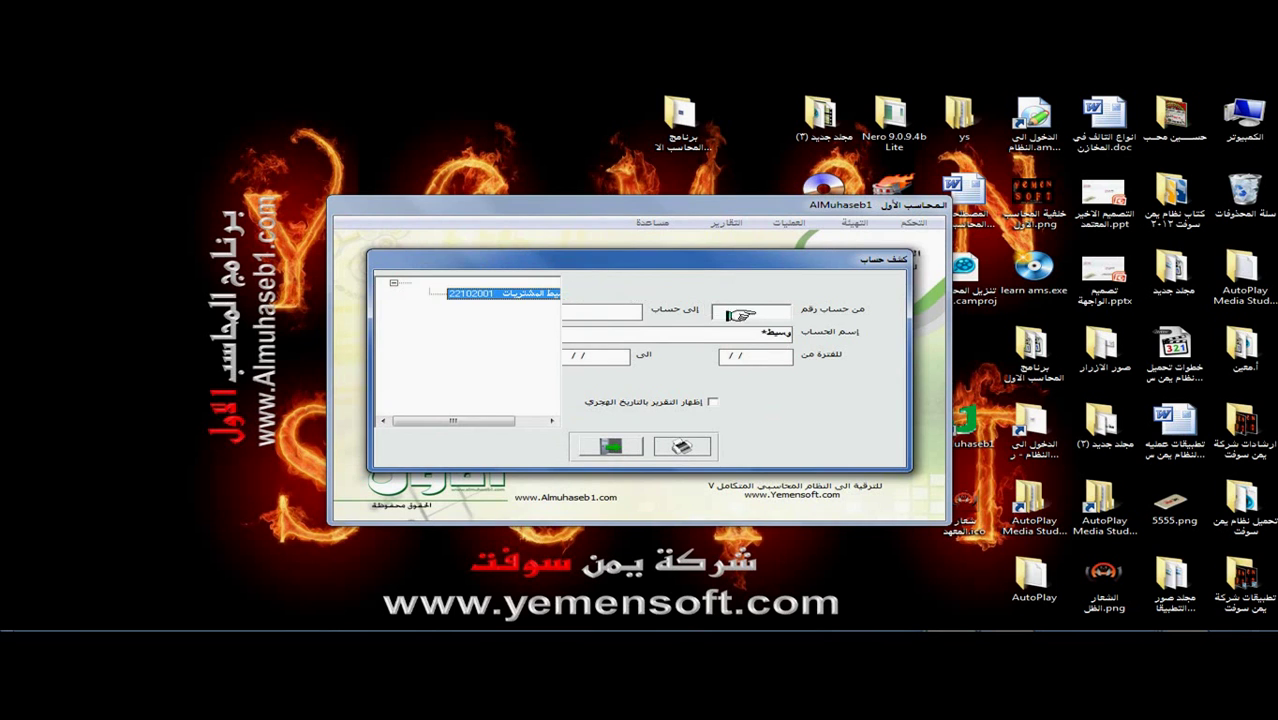
# View the intermediate account's statement for 01/09/12 to 20/09/12, checking its debit and credit totals, and close the report.
pyautogui.click(722, 356)
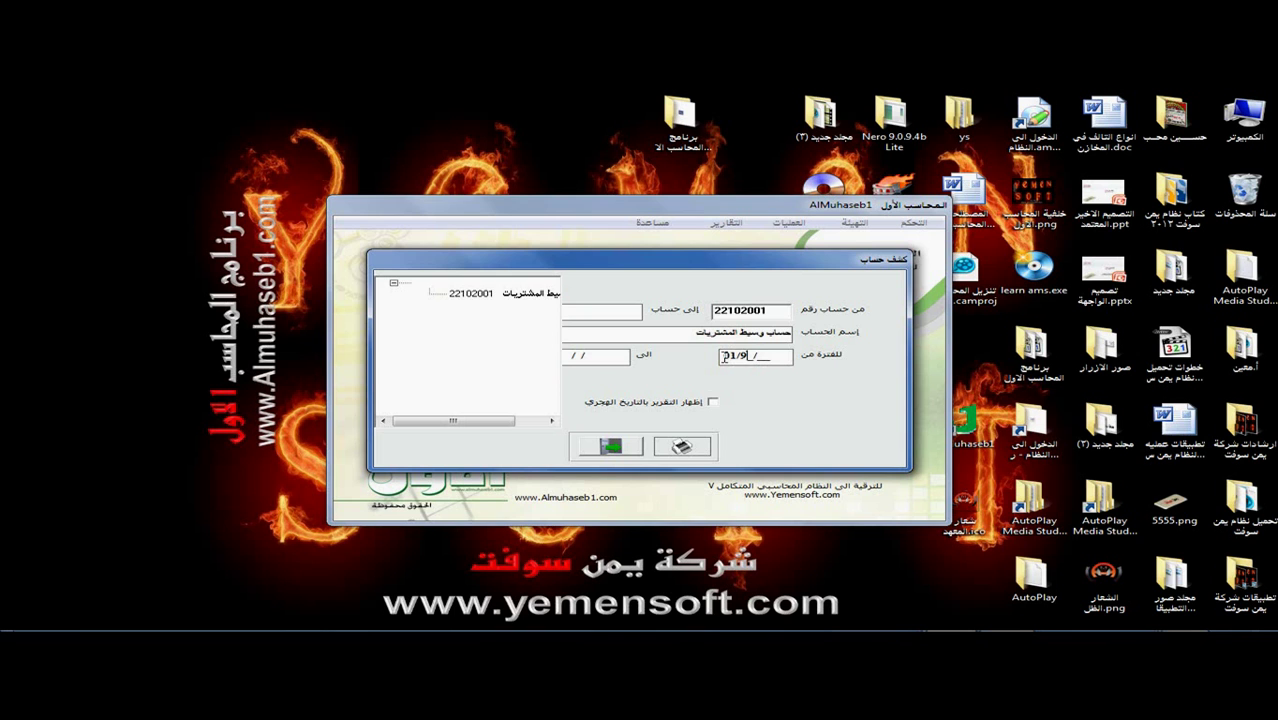
pyautogui.write('019')
pyautogui.press('Return')
pyautogui.write('2009')
pyautogui.press('Return')
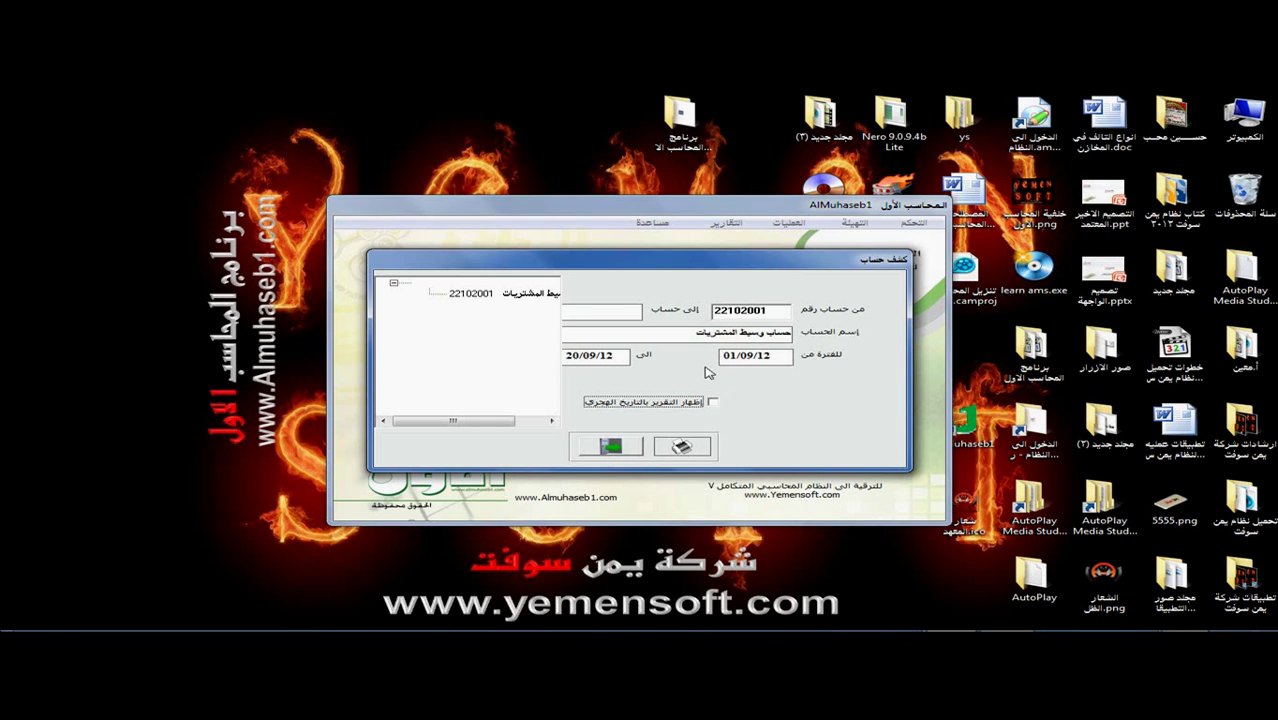
pyautogui.click(688, 450)
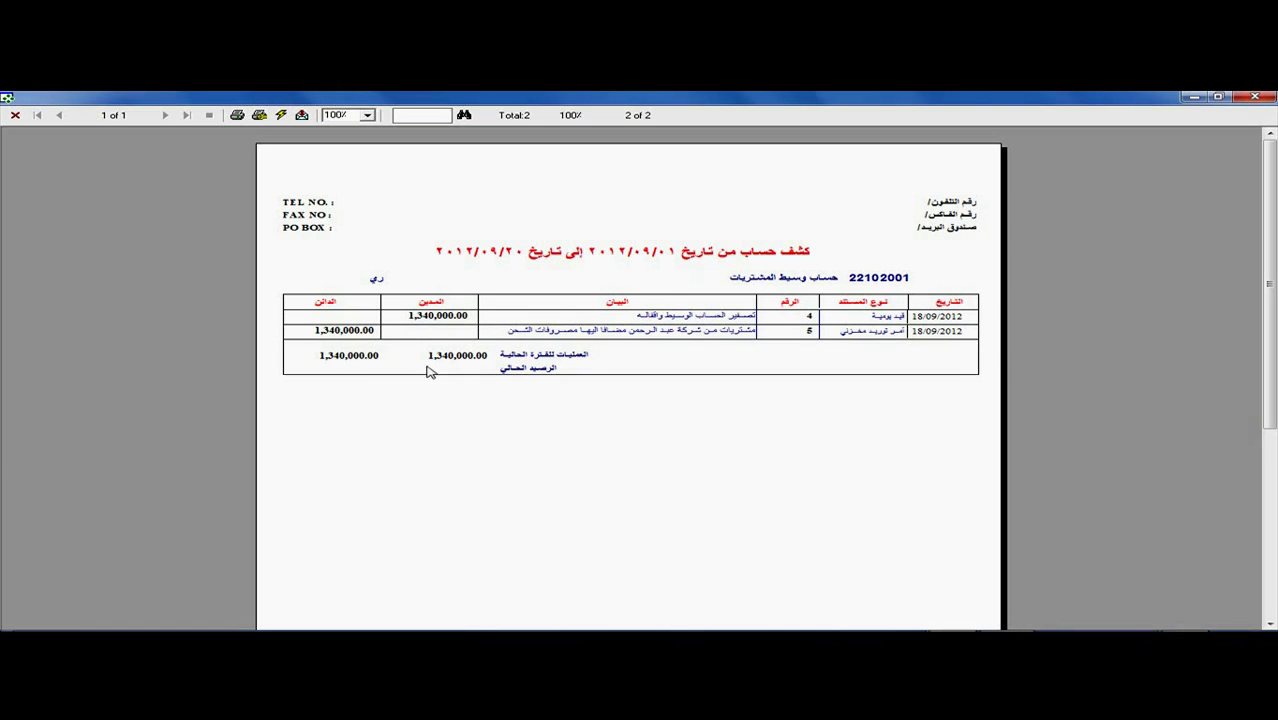
pyautogui.click(15, 115)
pyautogui.click(611, 447)
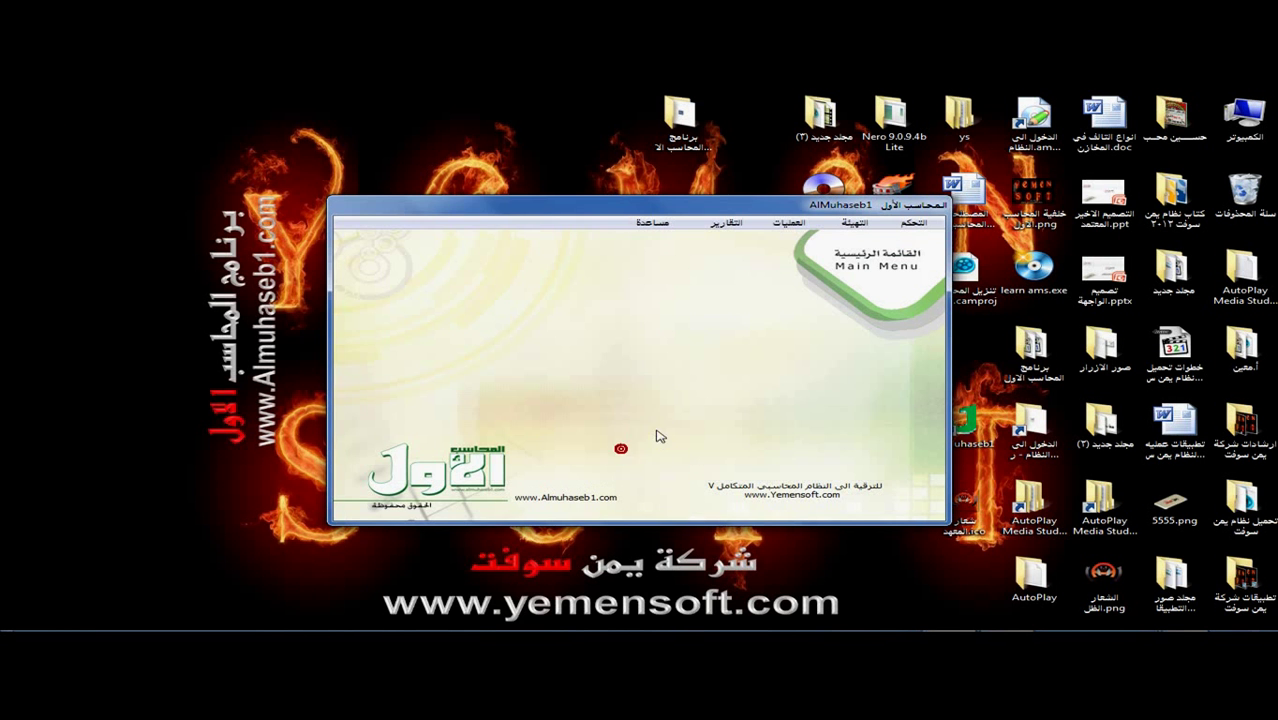
# Open the stock receipt orders form.
pyautogui.click(780, 223)
pyautogui.click(748, 400)
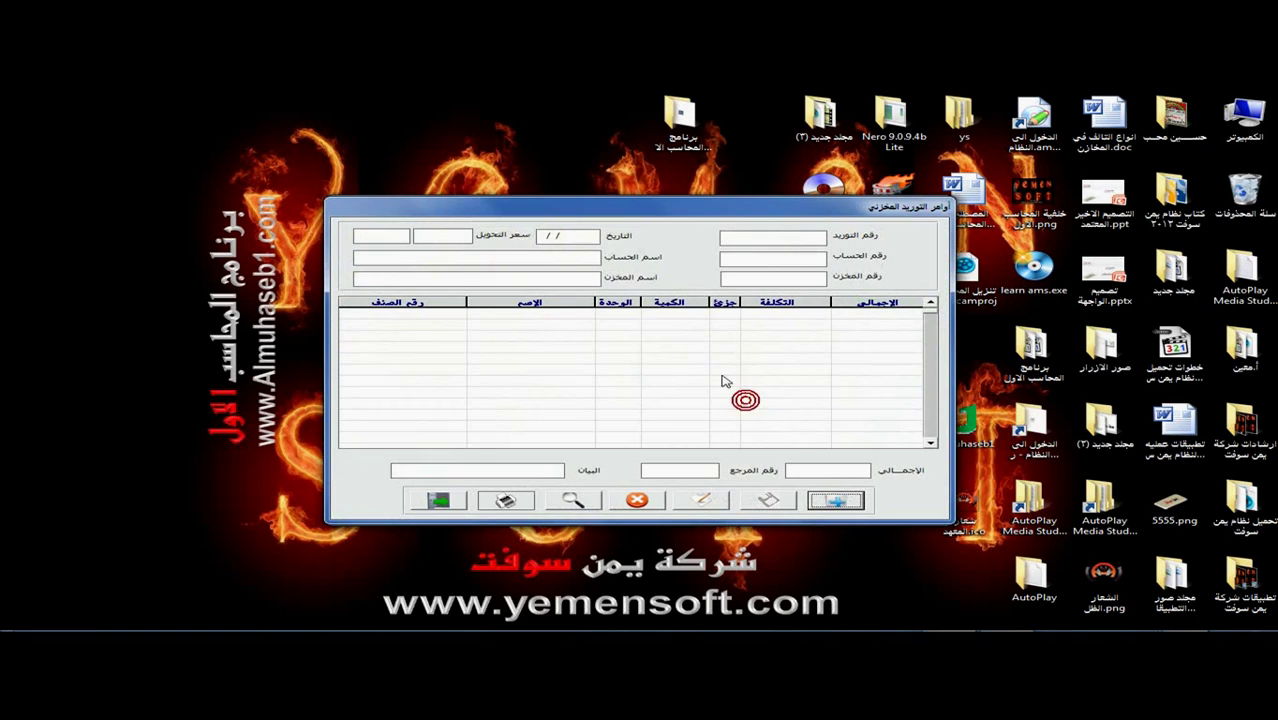